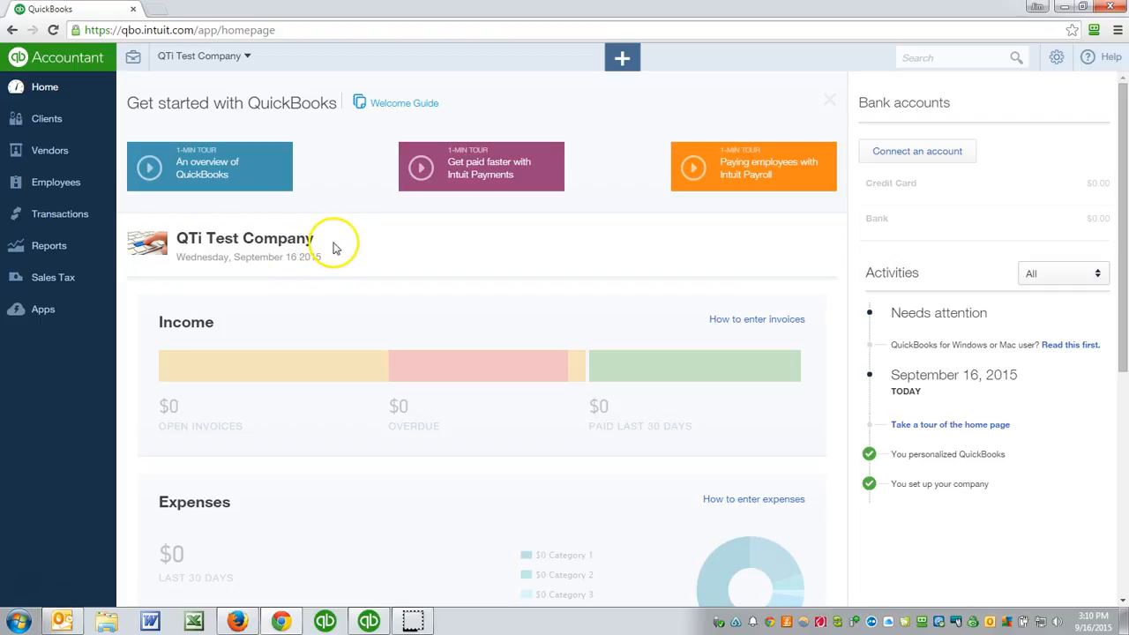
- Open the company's Chart of Accounts
click(53, 224)
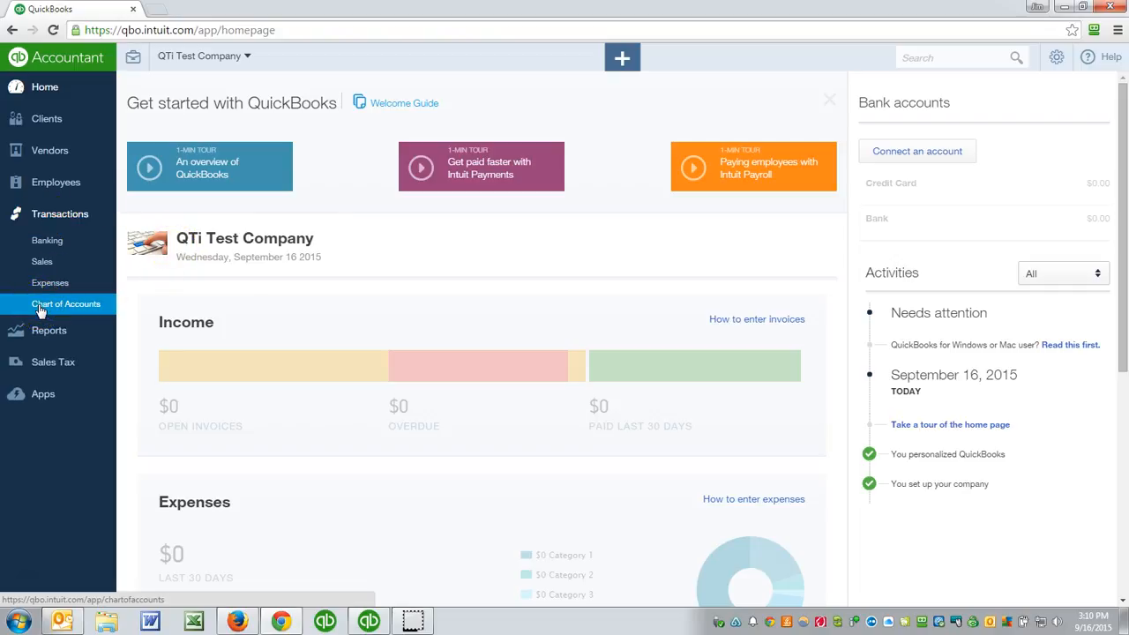
click(1056, 58)
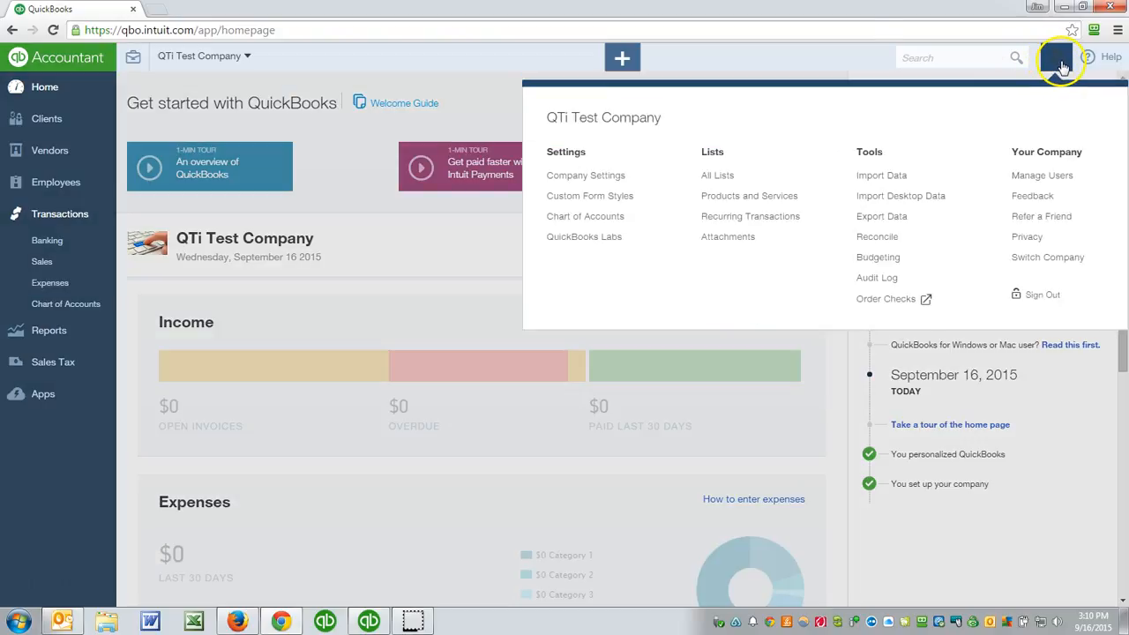
click(1063, 67)
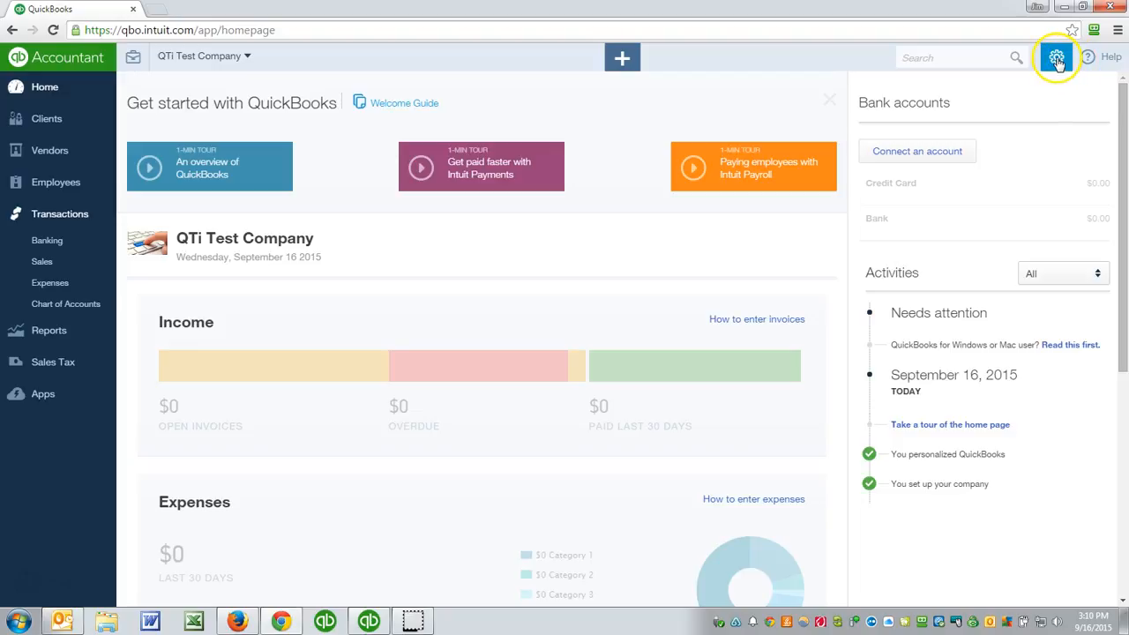
click(1058, 62)
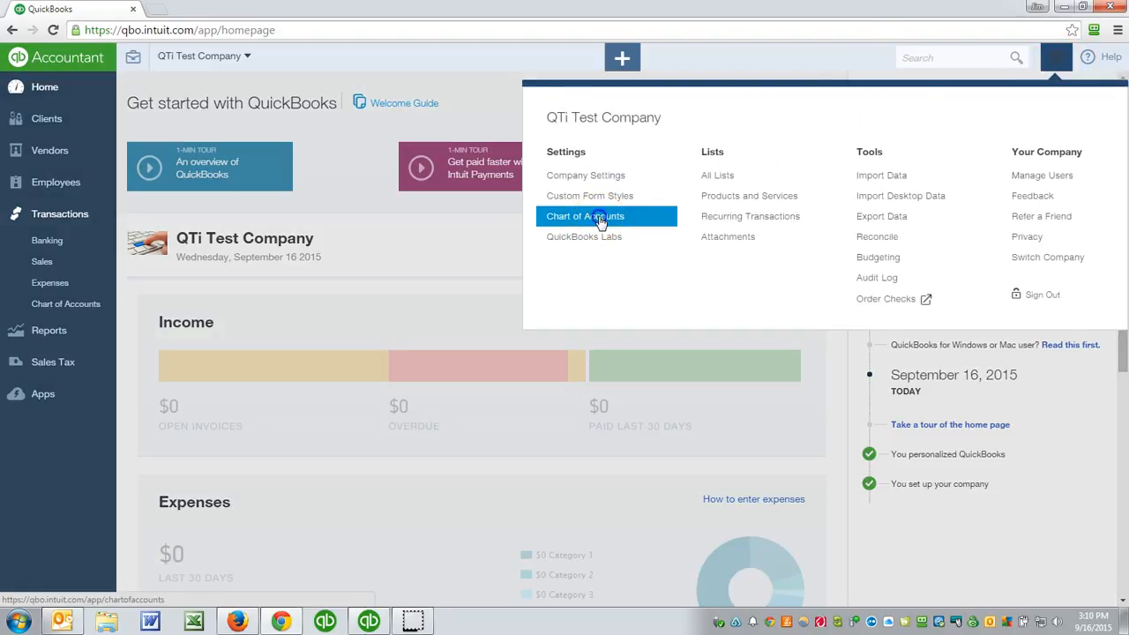
click(600, 220)
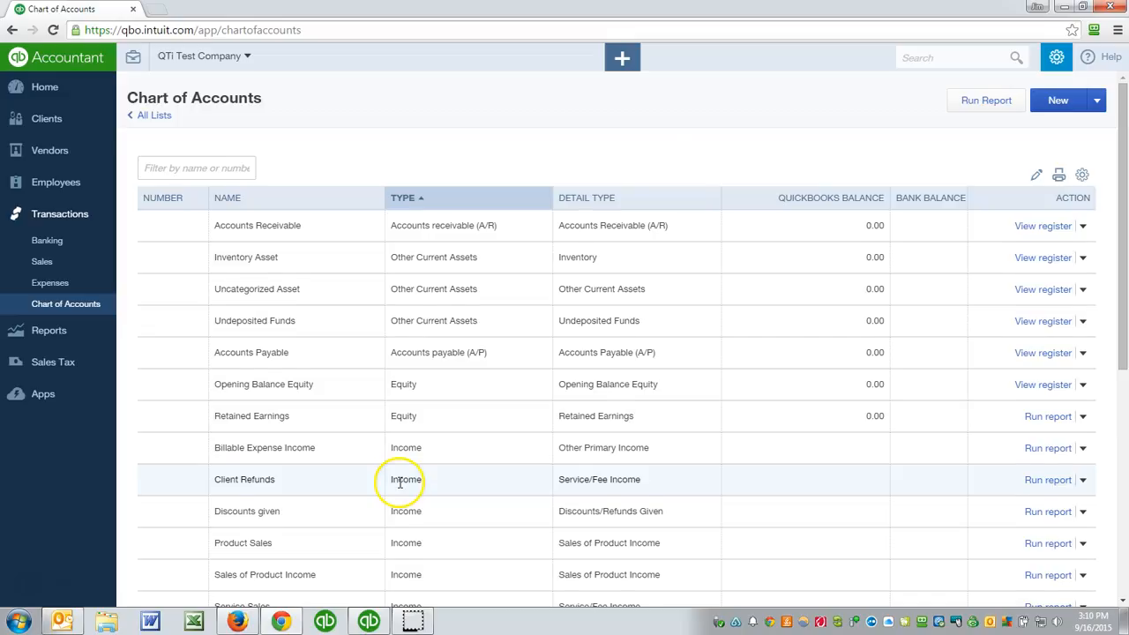
- Review the default accounts in the chart, checking their names, types and number column
scroll(399, 483, down, 5)
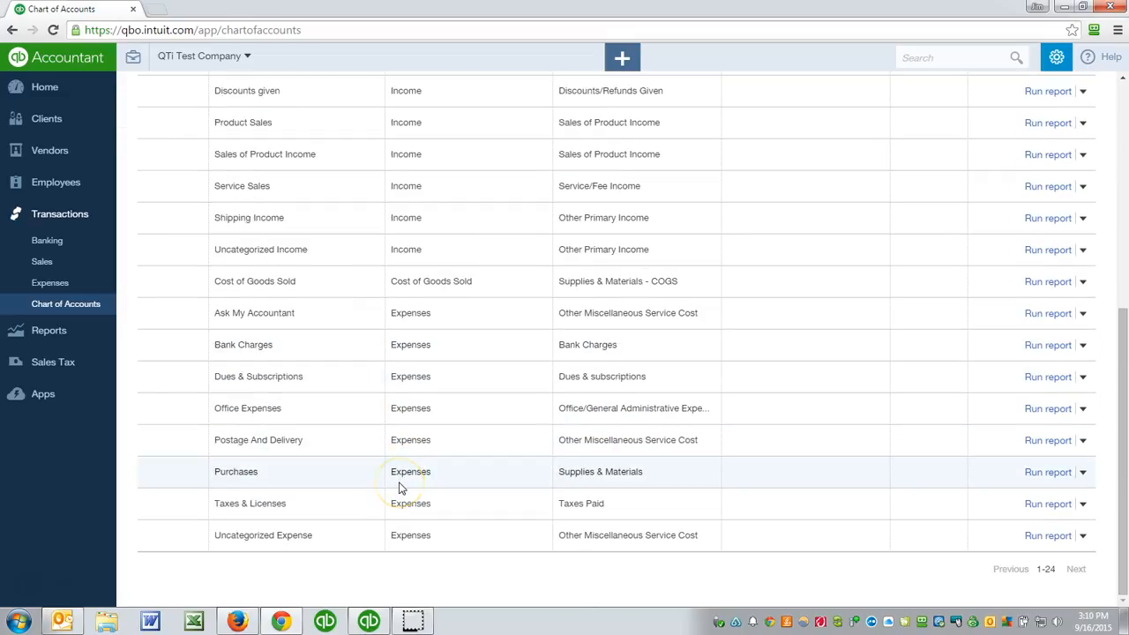
scroll(399, 485, up, 5)
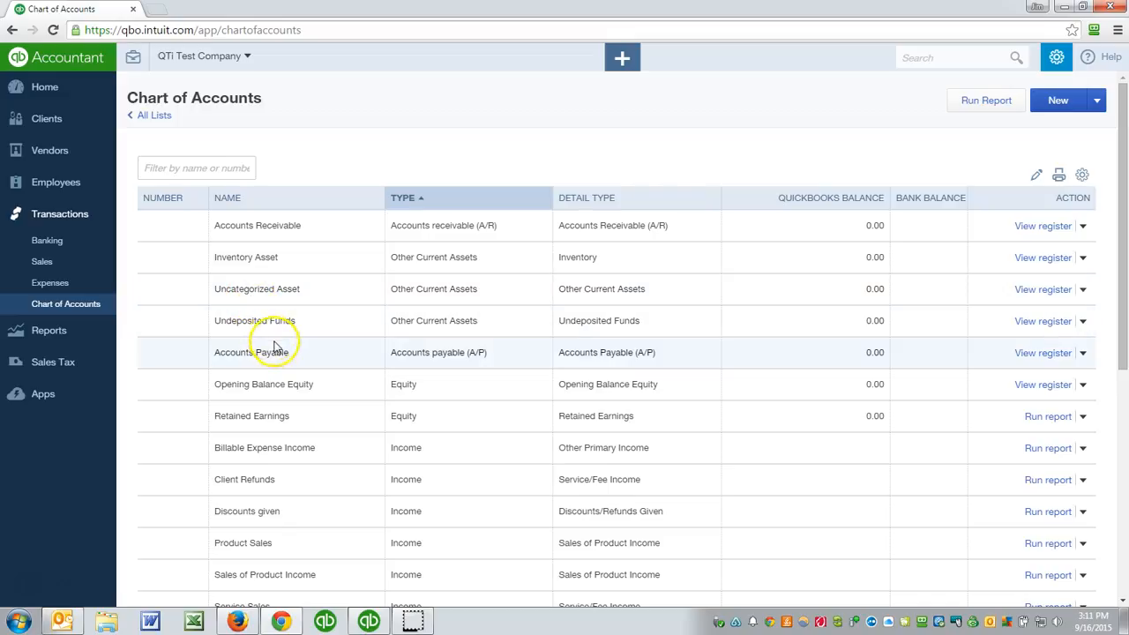
scroll(282, 352, down, 3)
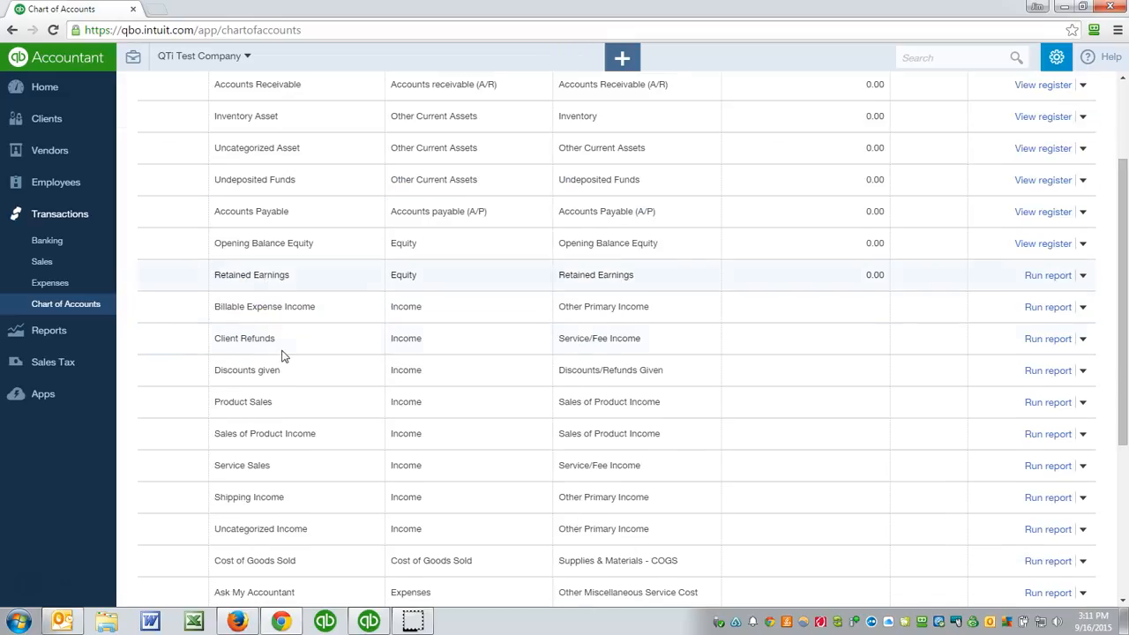
scroll(282, 352, down, 2)
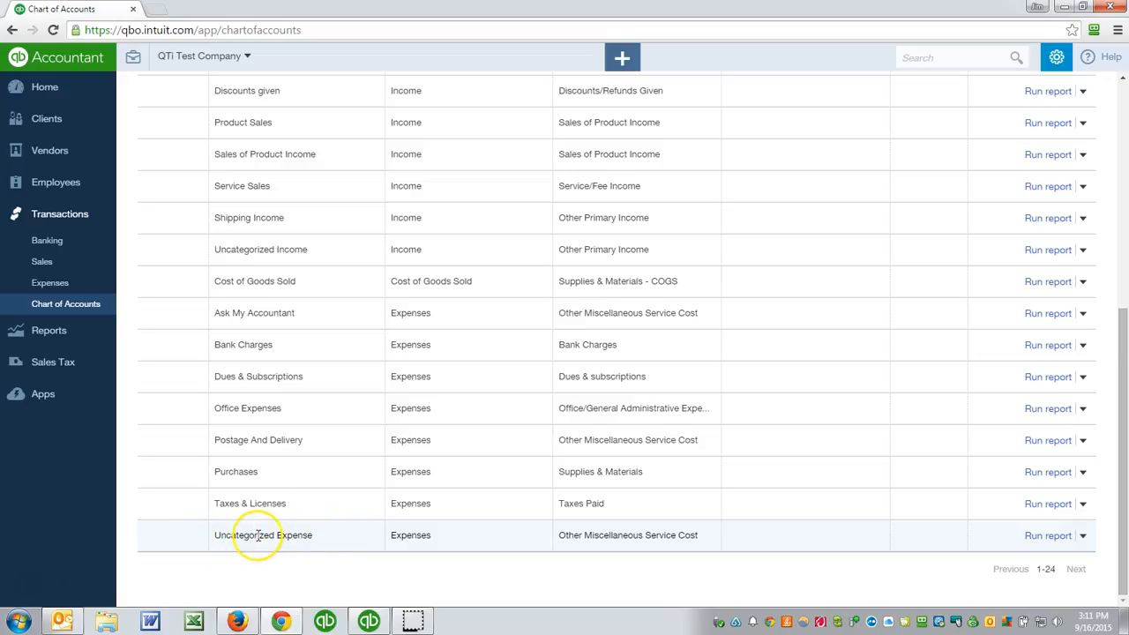
scroll(323, 465, up, 5)
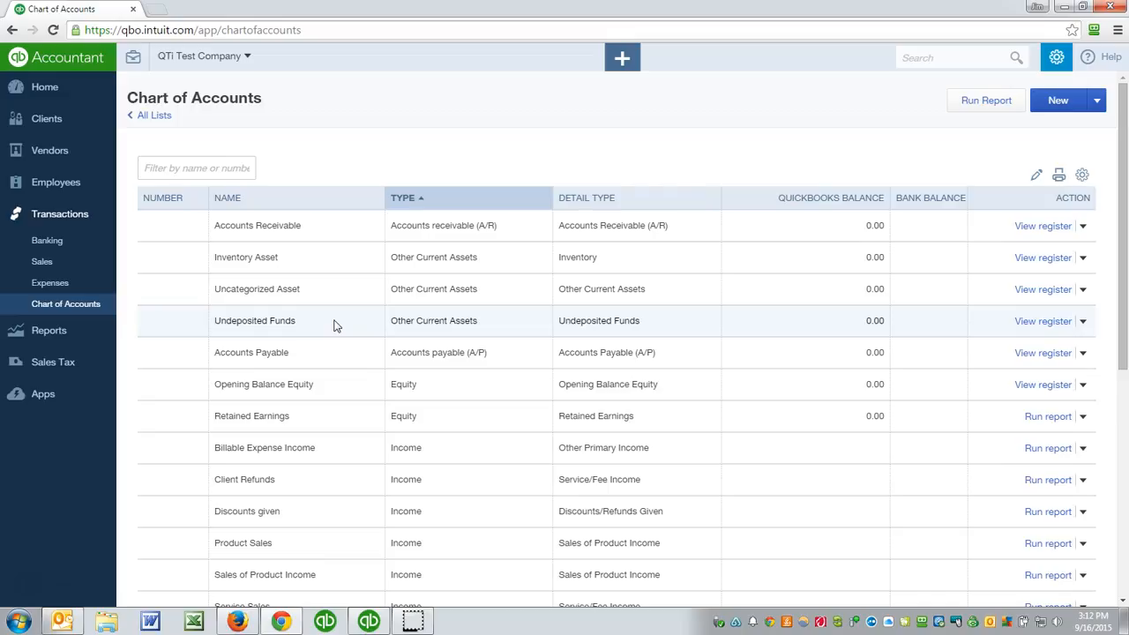
click(172, 203)
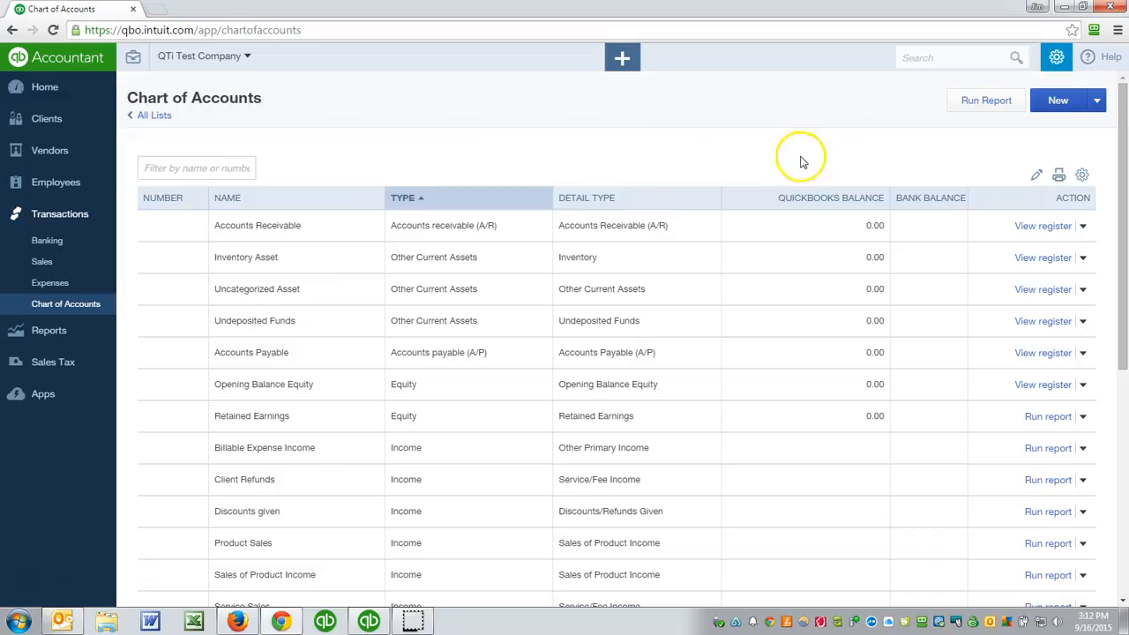
- In the advanced company settings, keep both Enable account numbers and Use account numbers checked for the chart of accounts, and close the settings
click(1056, 60)
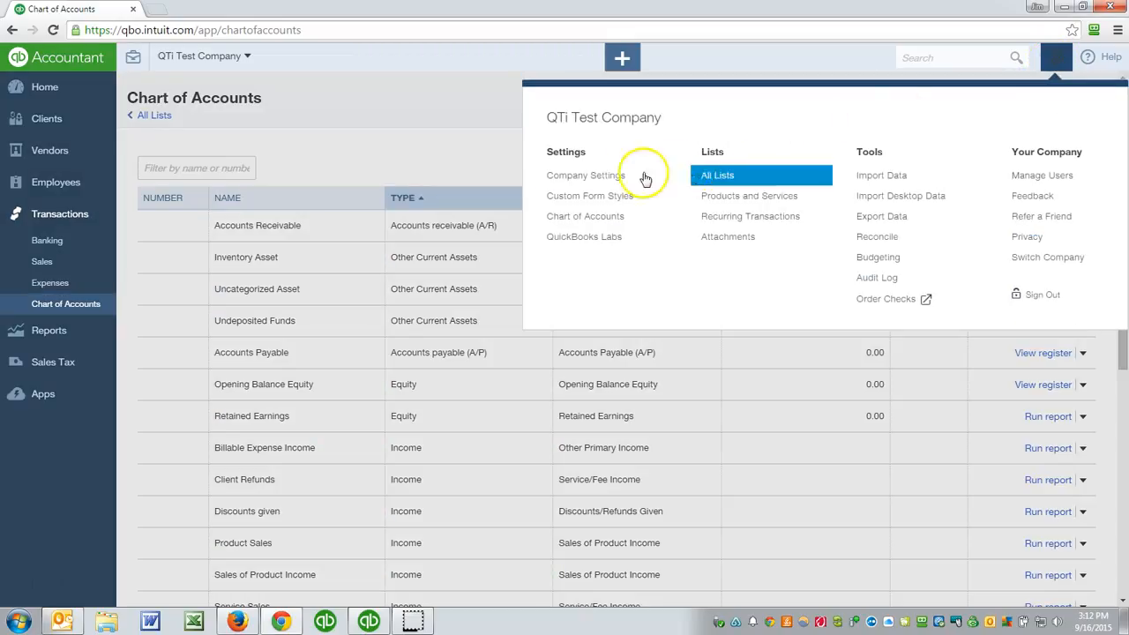
click(585, 175)
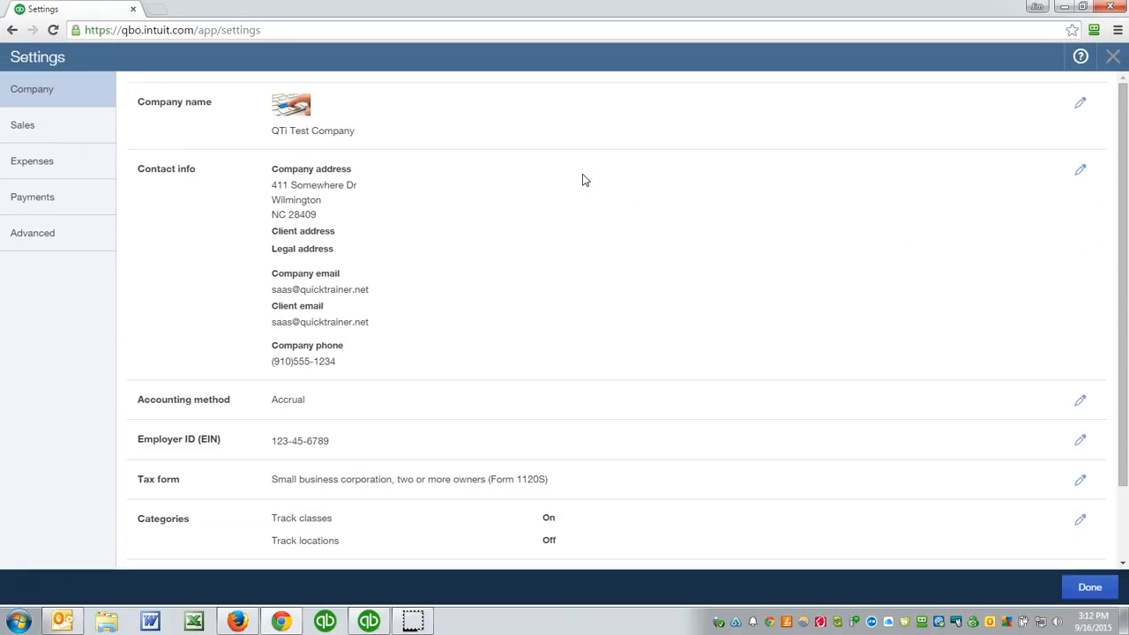
click(25, 237)
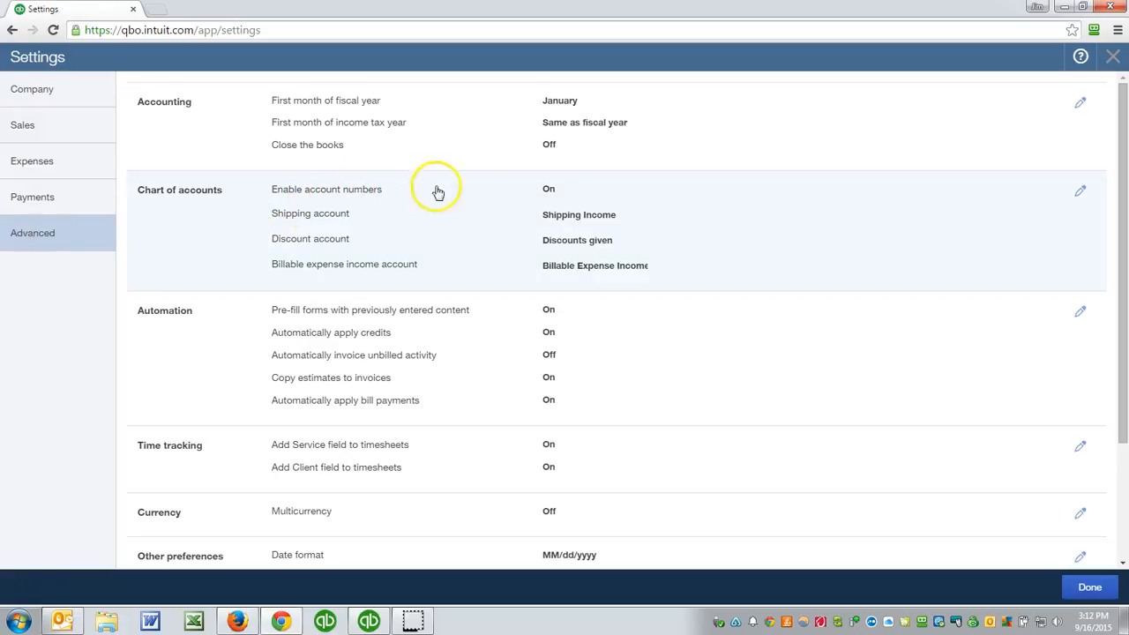
click(351, 191)
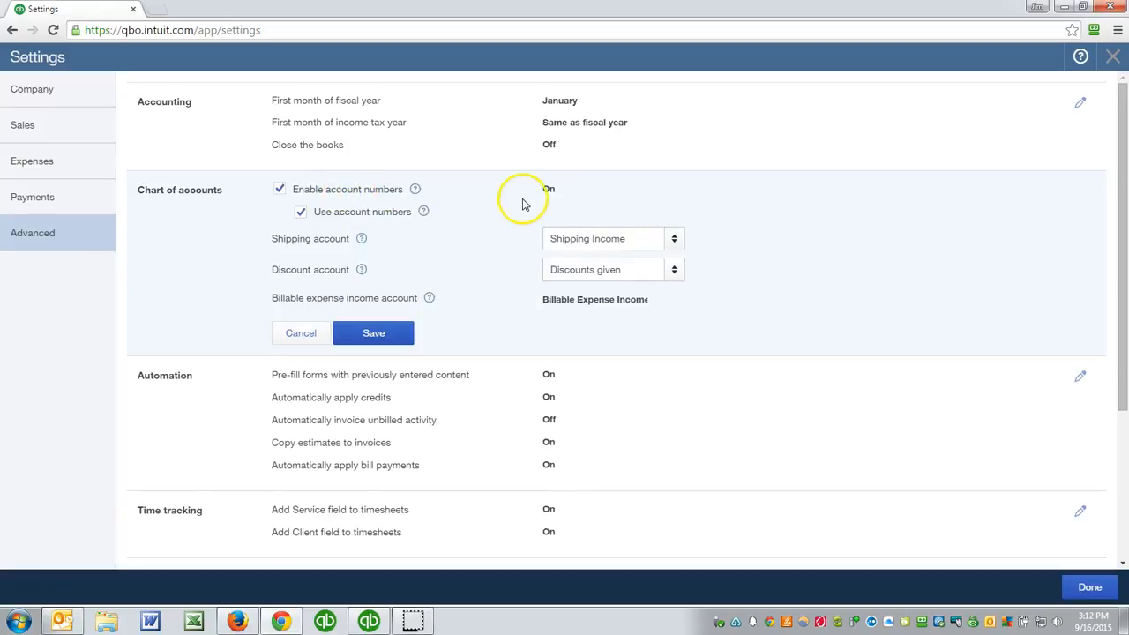
click(303, 214)
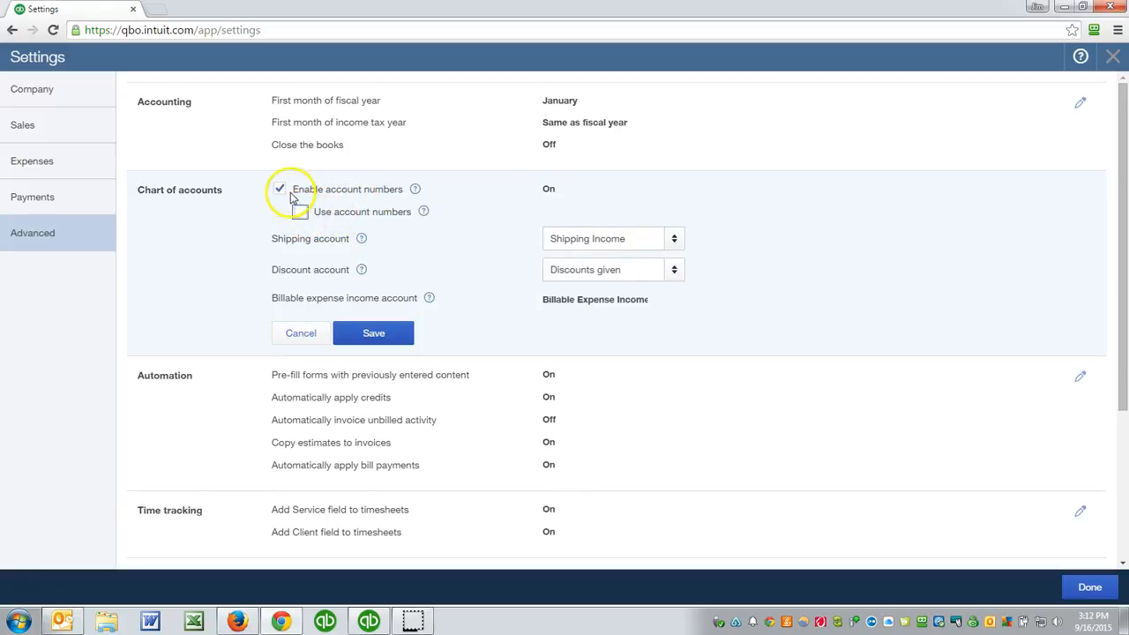
click(280, 188)
click(280, 188)
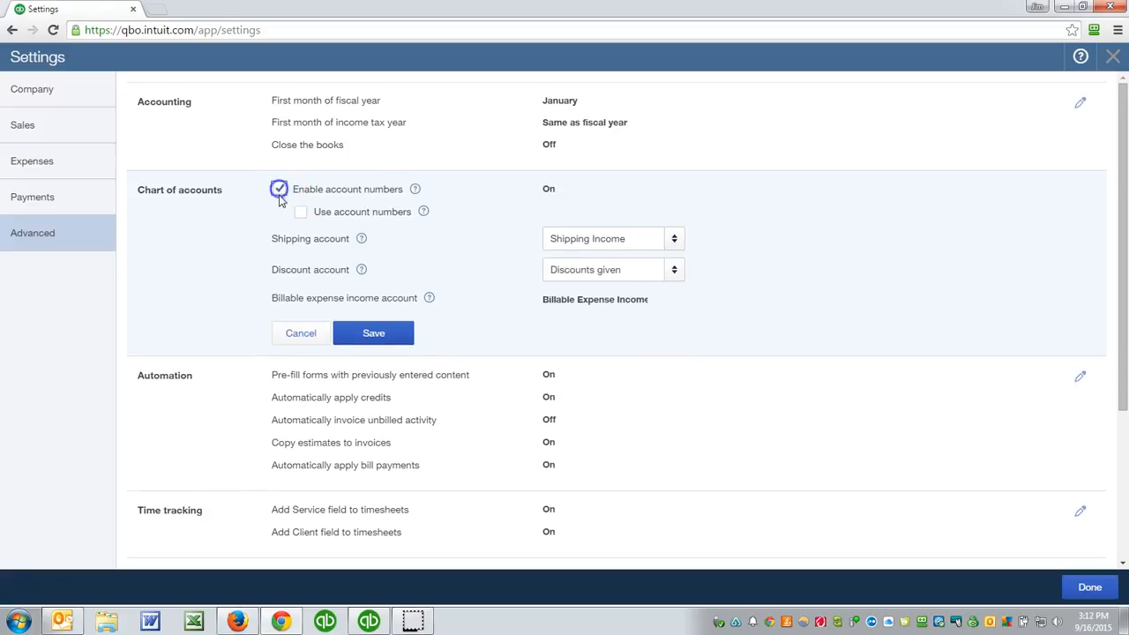
click(149, 256)
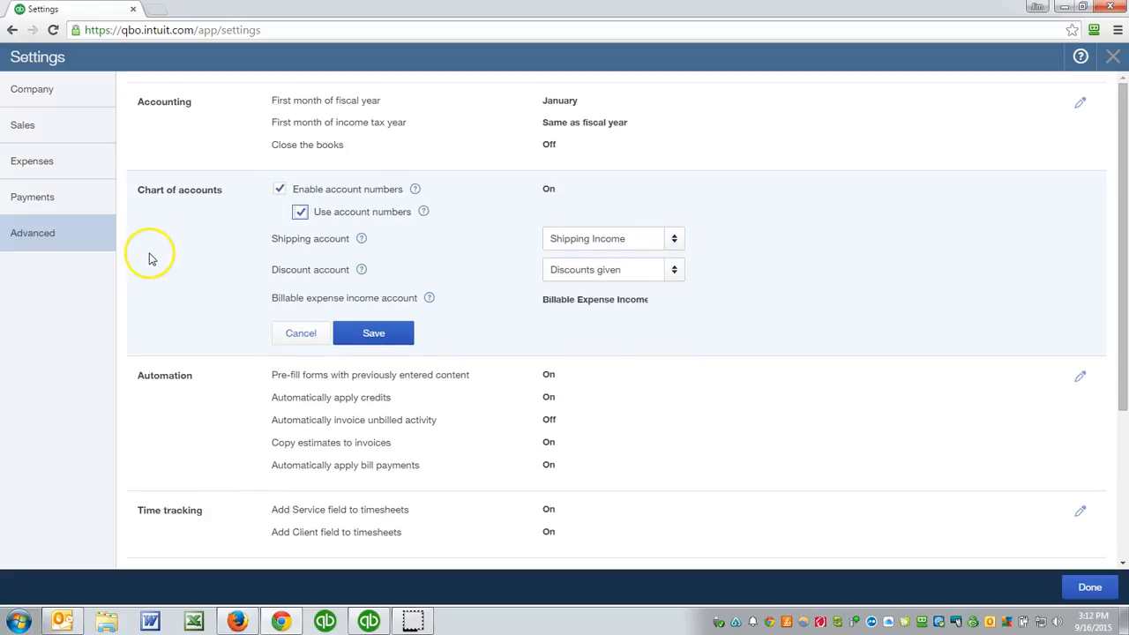
click(1091, 587)
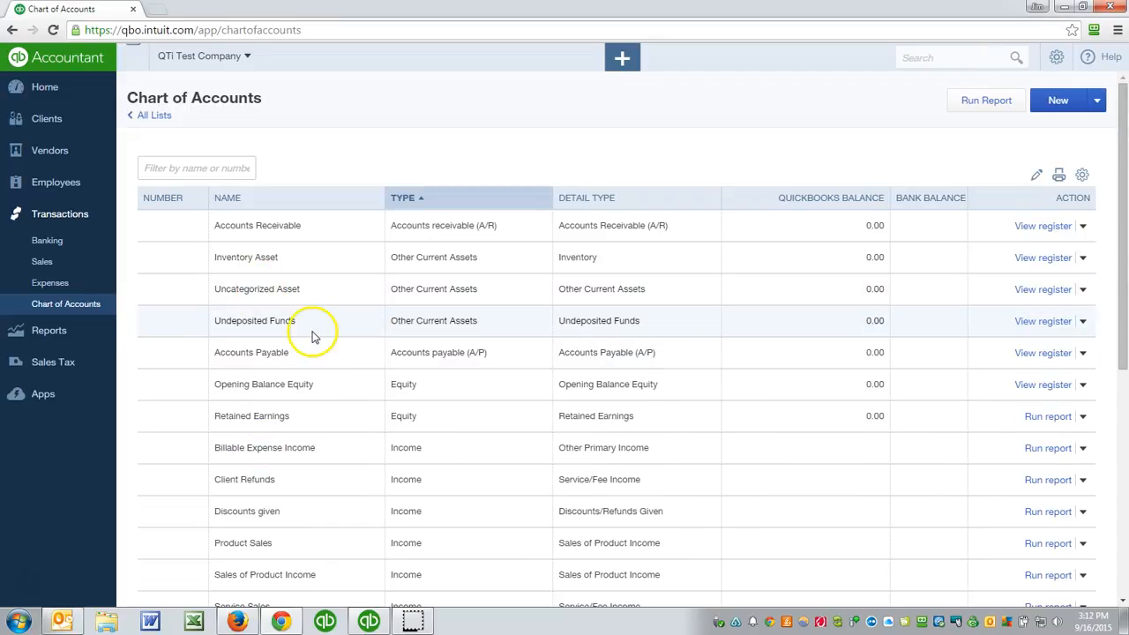
- Edit the Accounts Receivable account to give it number 1200, and save it
click(1083, 227)
click(993, 248)
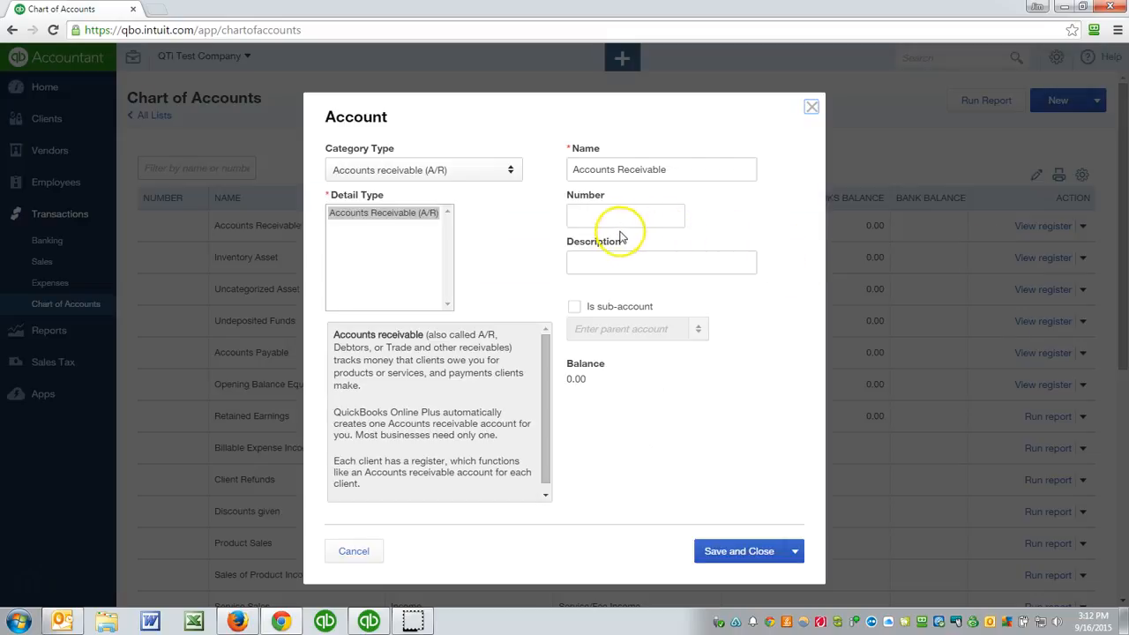
click(610, 219)
text(1200)
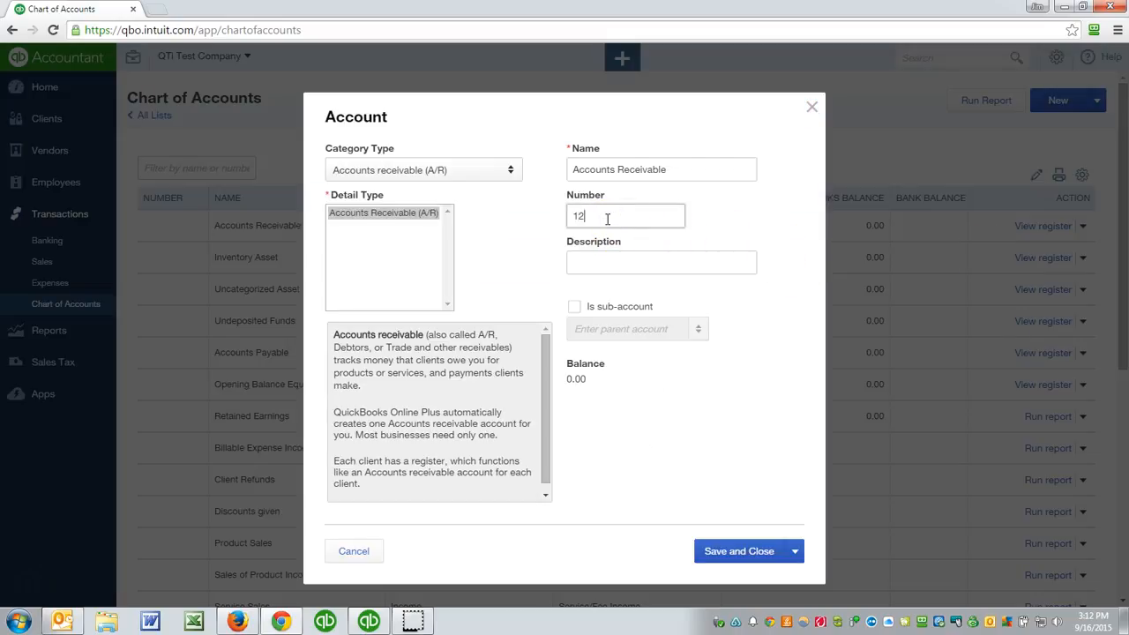
click(710, 552)
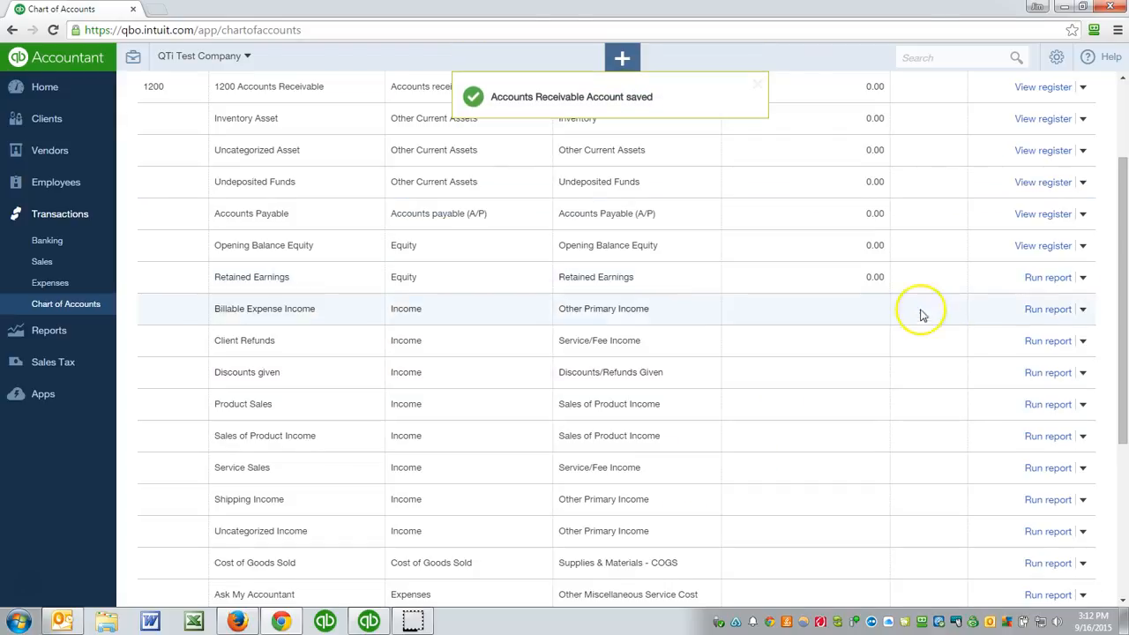
- Batch edit the chart of accounts, numbering Inventory Asset 1500, Uncategorized Asset 1550 and Undeposited Funds 1499
scroll(726, 353, up, 2)
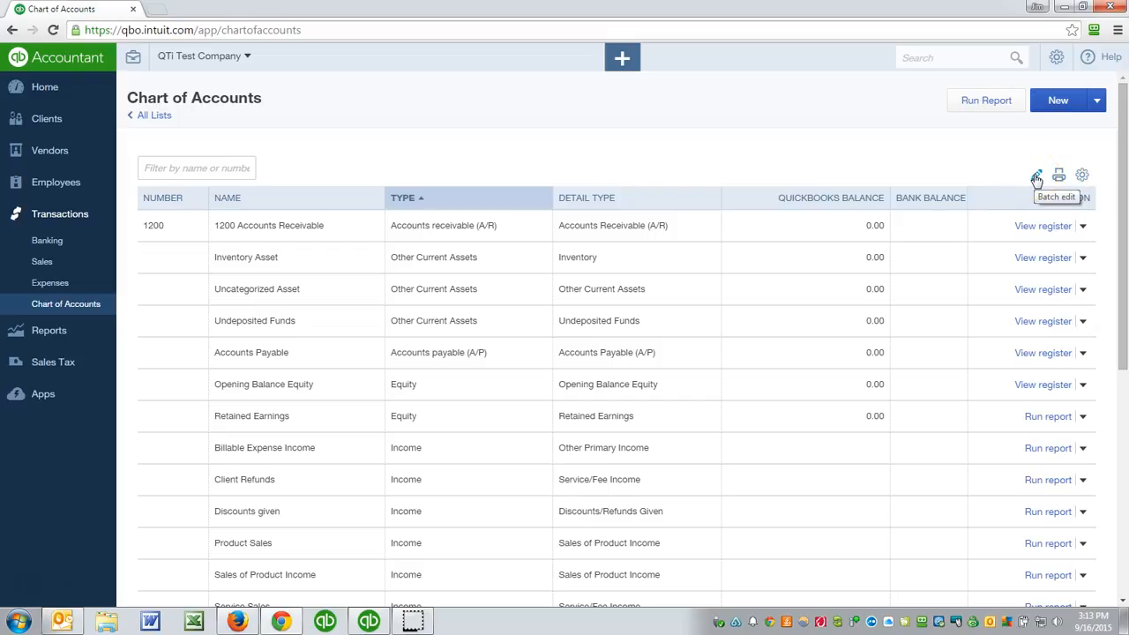
click(1037, 177)
click(180, 258)
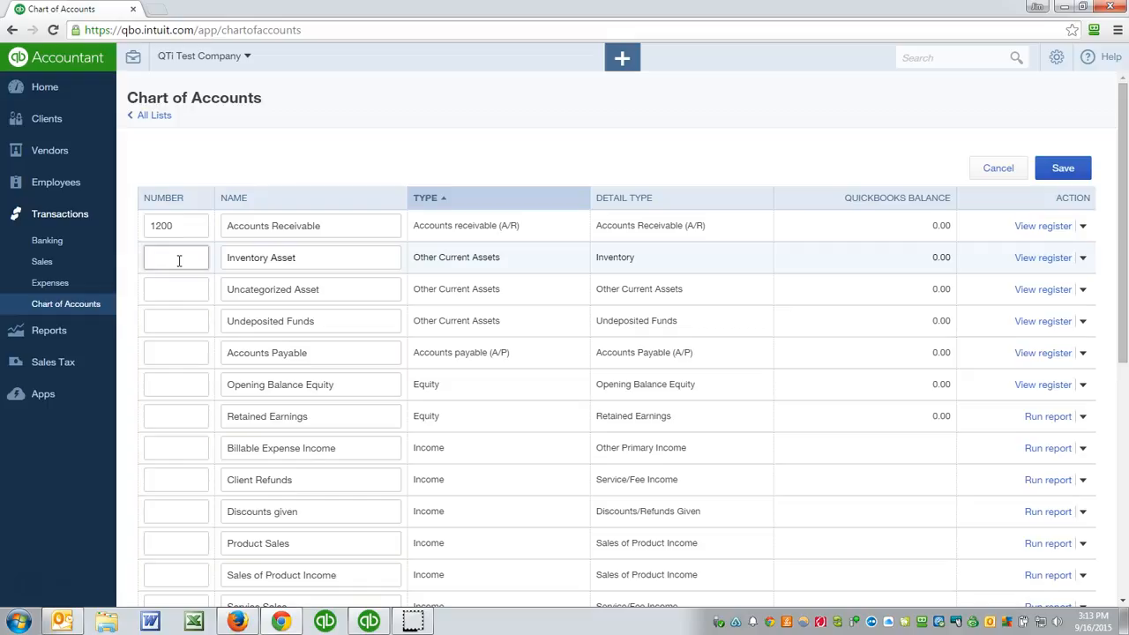
text(1500)
key(Tab)
text(1550)
key(Tab)
text(1499)
key(Tab)
- Assign number 2000 to Accounts Payable, 3001 to Opening Balance Equity and 3600 to Retained Earnings
text(2000)
key(Tab)
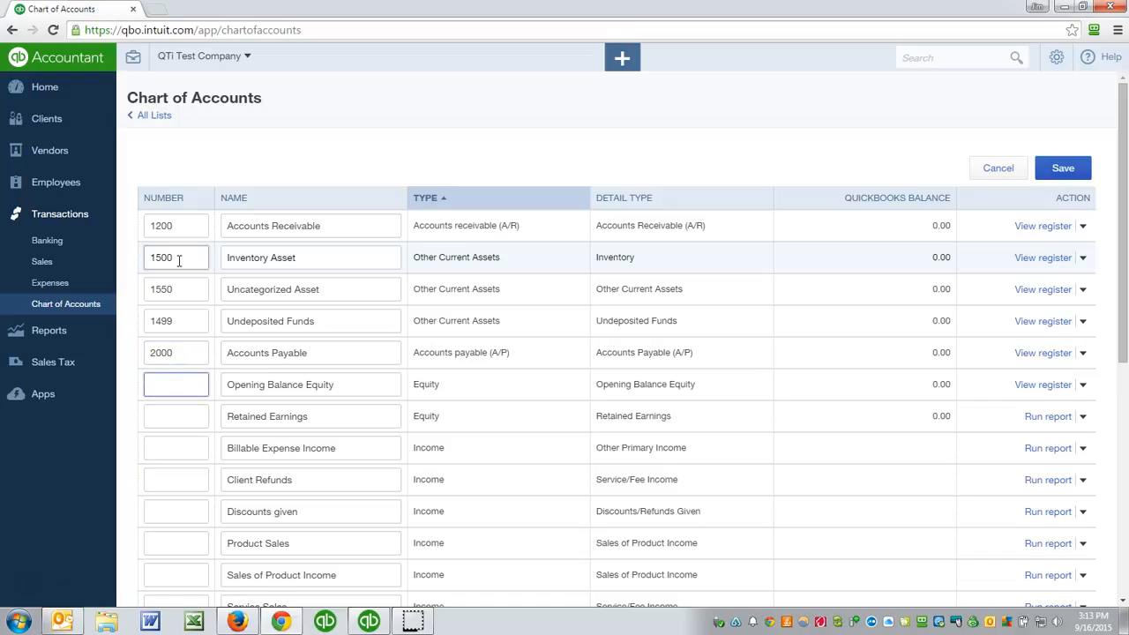
text(3001)
key(Tab)
text(3600)
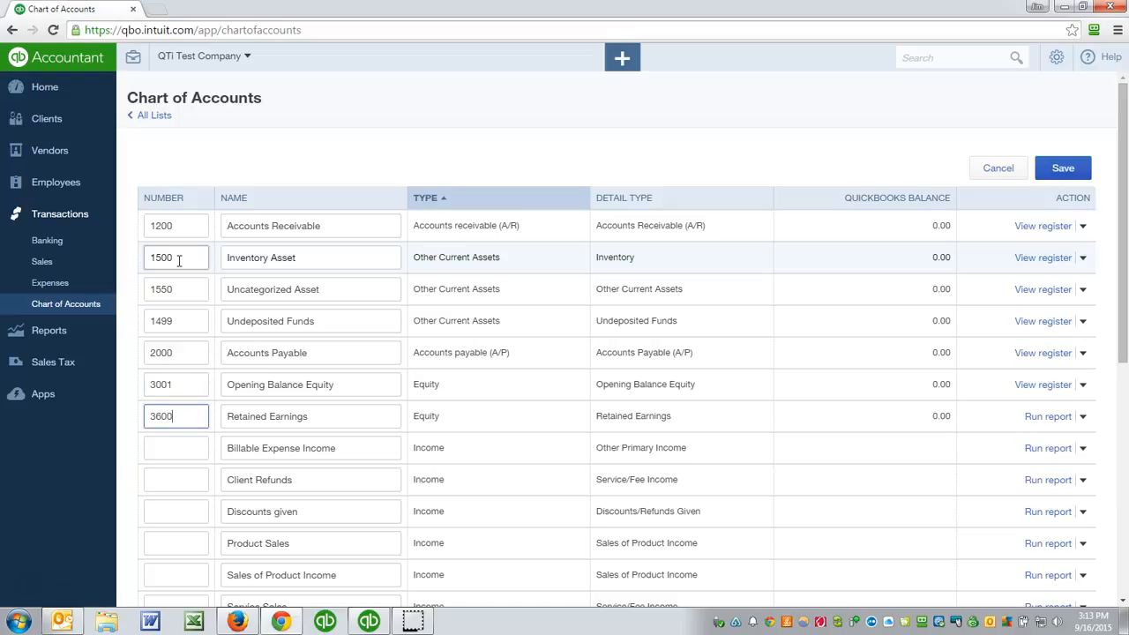
key(Tab)
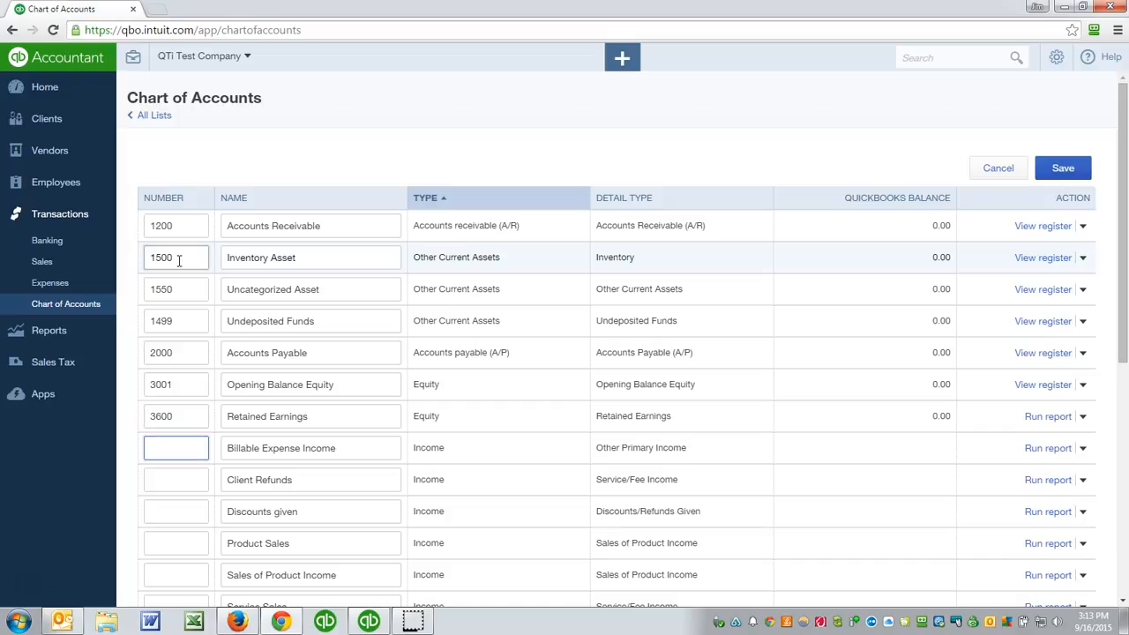
- Assign number 4900 to Billable Expense Income, 4500 to Client Refunds and 4999 to Discounts given
text(4900)
key(Tab)
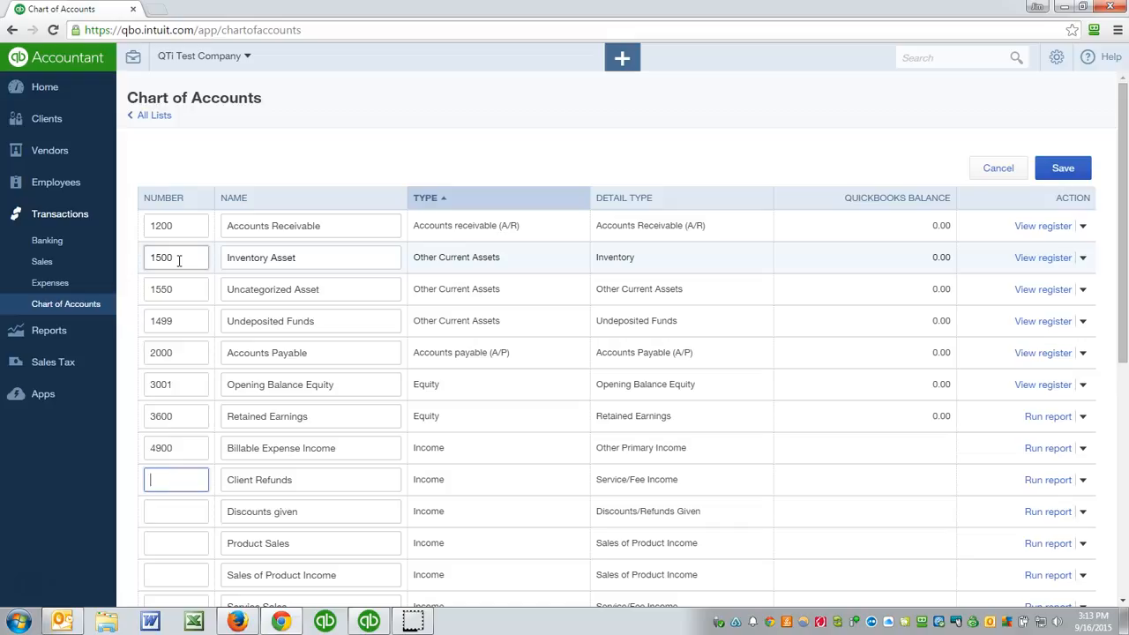
text(4500)
key(Tab)
text(4)
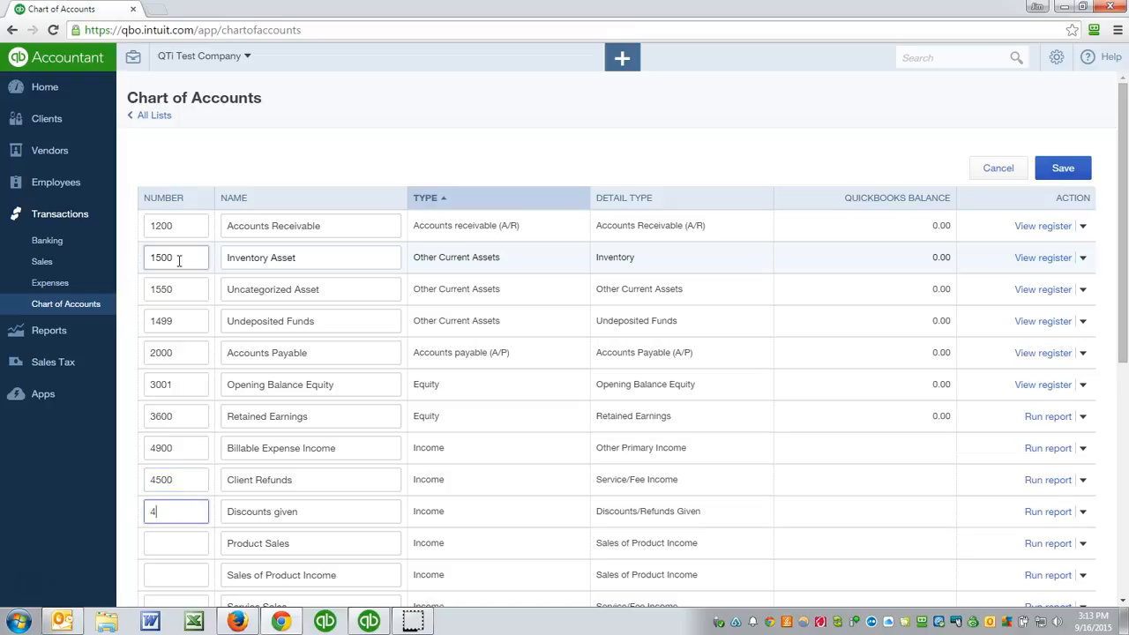
text(999)
key(Tab)
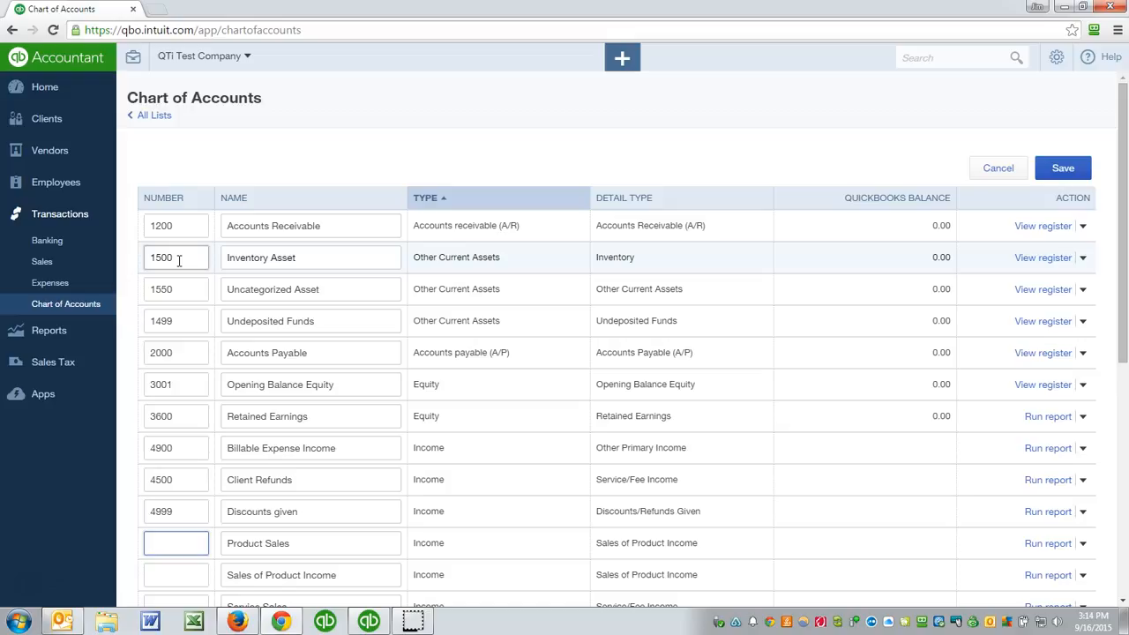
- Assign number 4010 to Product Sales, 4030 to Sales of Product Income and 4020 to Service Sales
text(4010)
key(Tab)
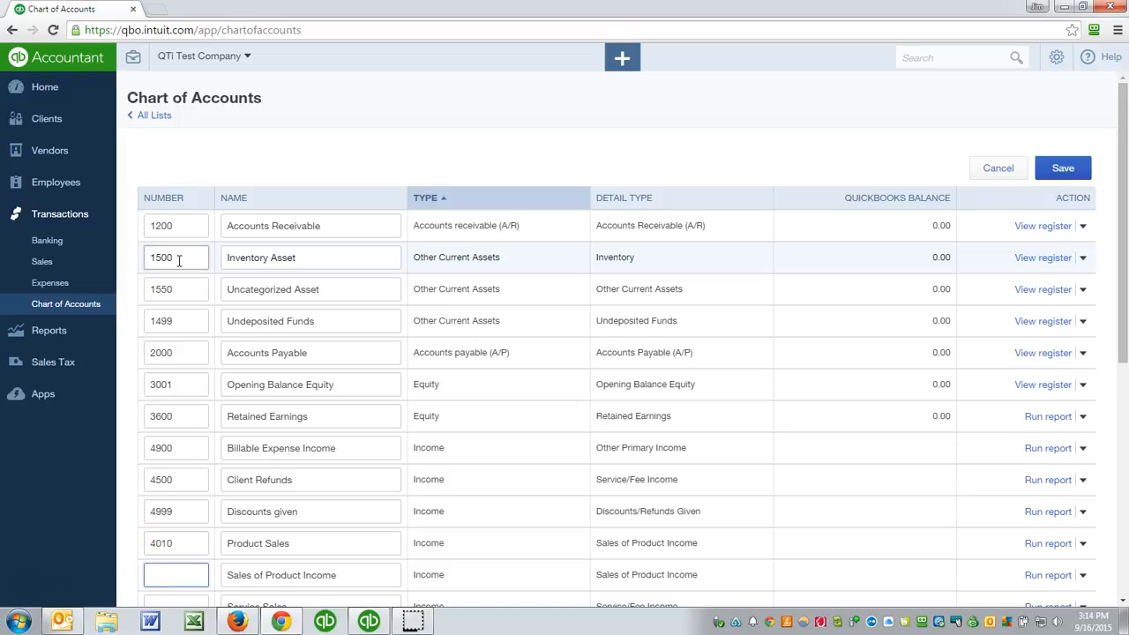
text(4030)
key(Tab)
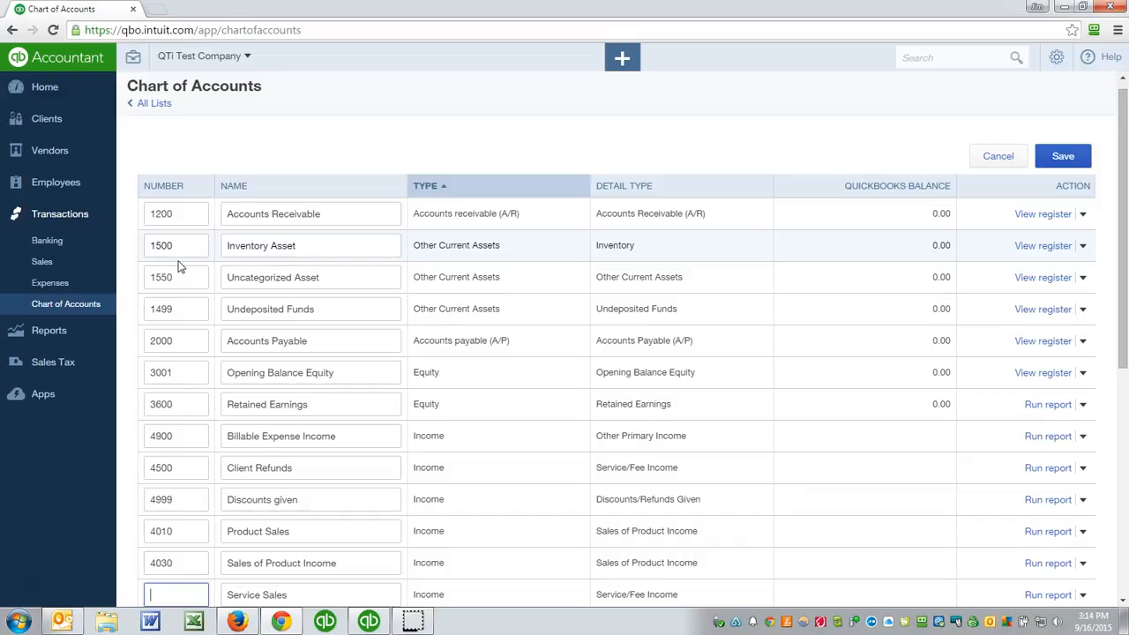
text(4020)
key(Tab)
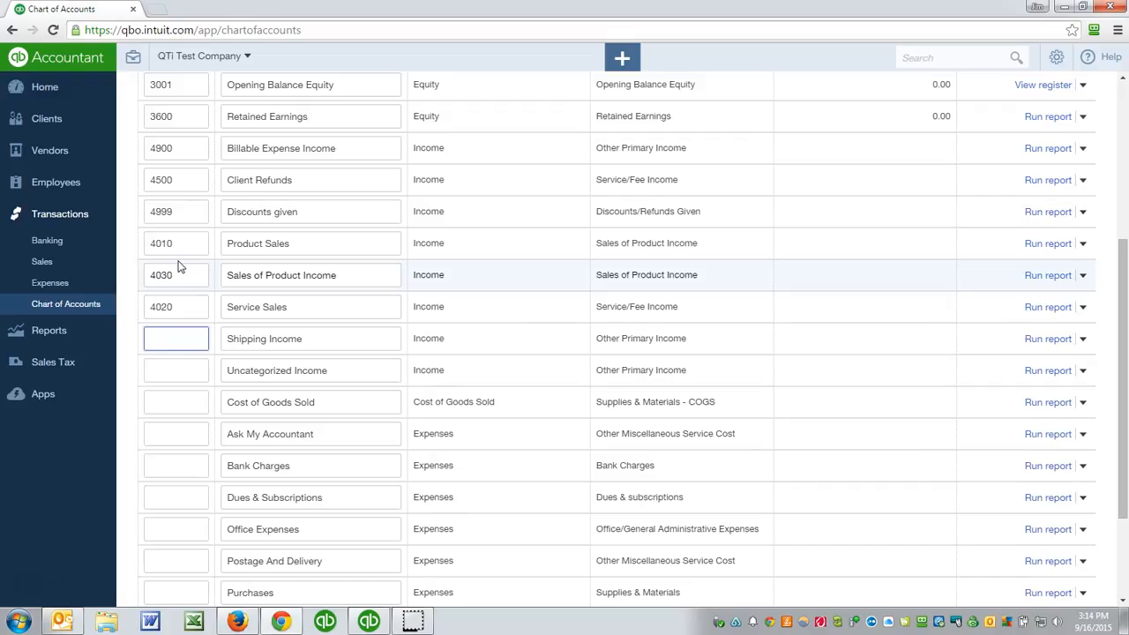
- Assign number 4400 to Shipping Income and 4950 to Uncategorized Income
text(4400)
key(Tab)
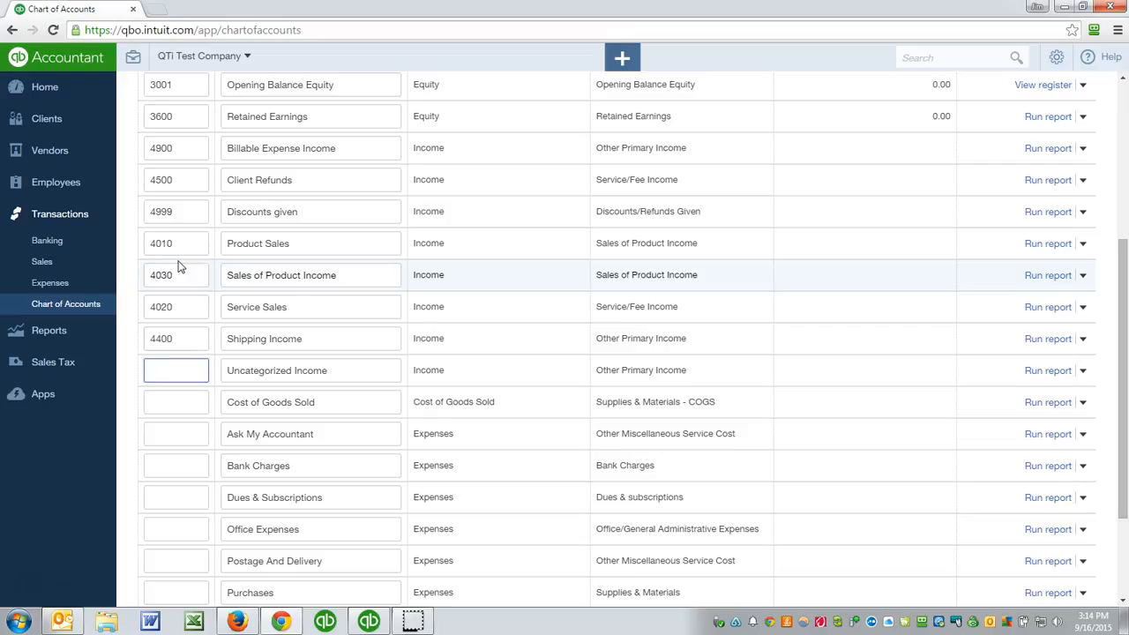
text(4950)
key(Tab)
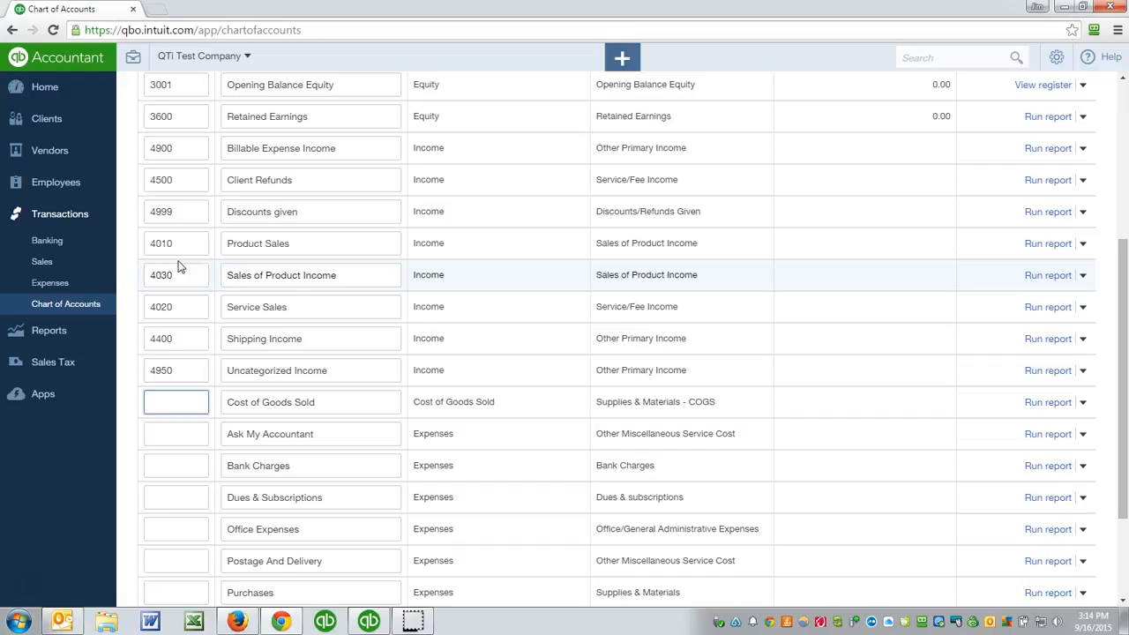
- Assign number 5000 to Cost of Goods Sold, 9000 to Ask My Accountant and 6100 to Bank Charges
click(271, 339)
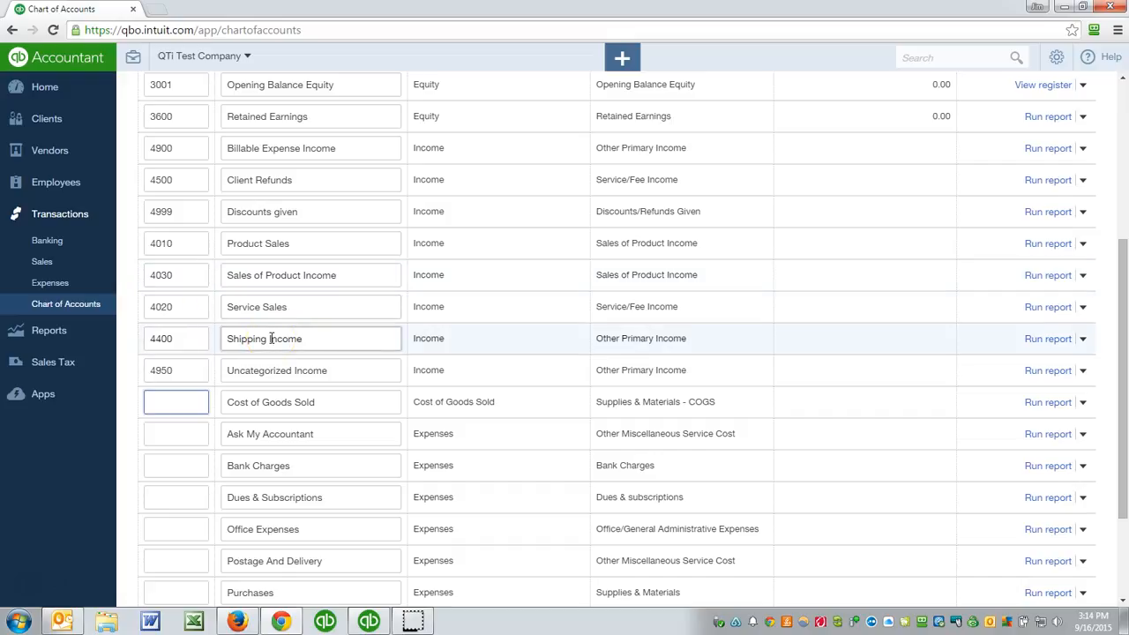
scroll(274, 347, down, 3)
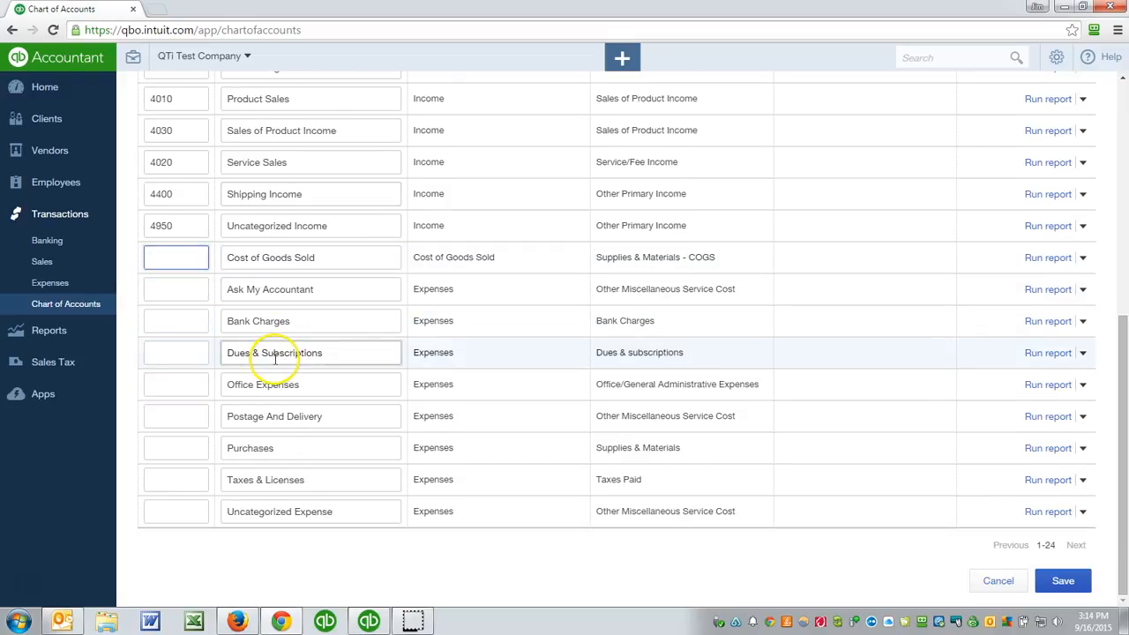
scroll(275, 357, up, 4)
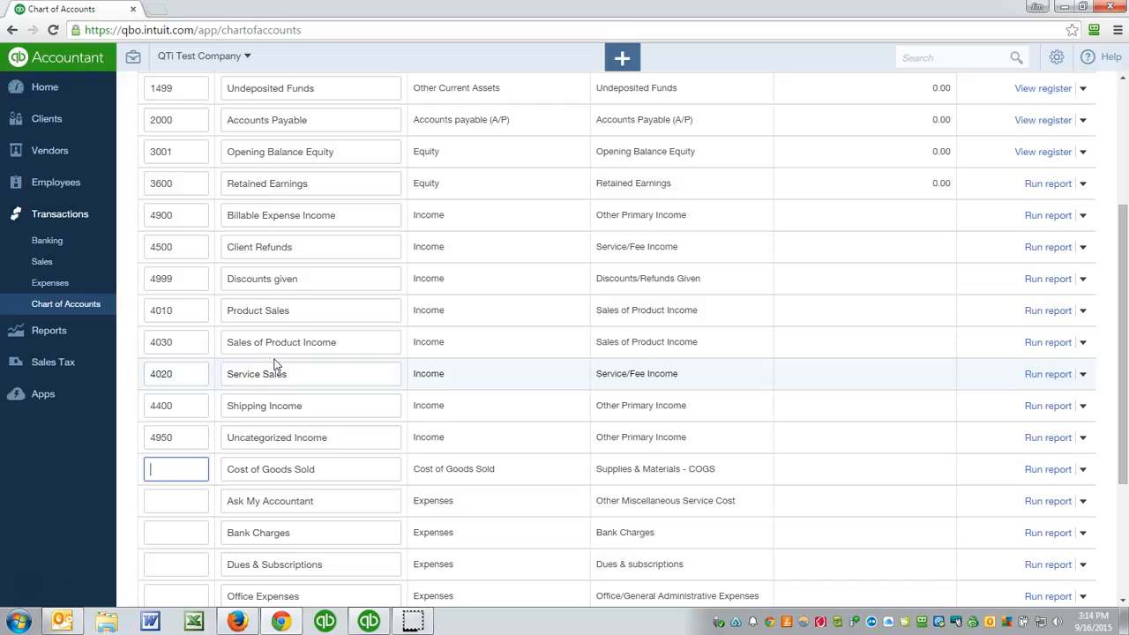
text(5000)
key(Tab)
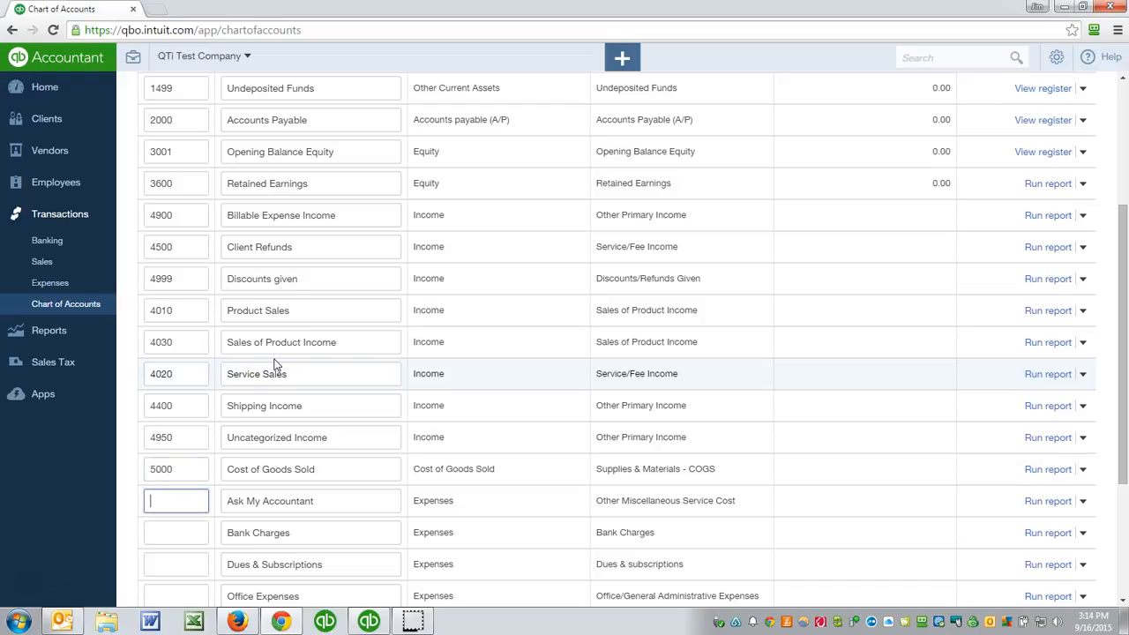
text(9000)
key(Tab)
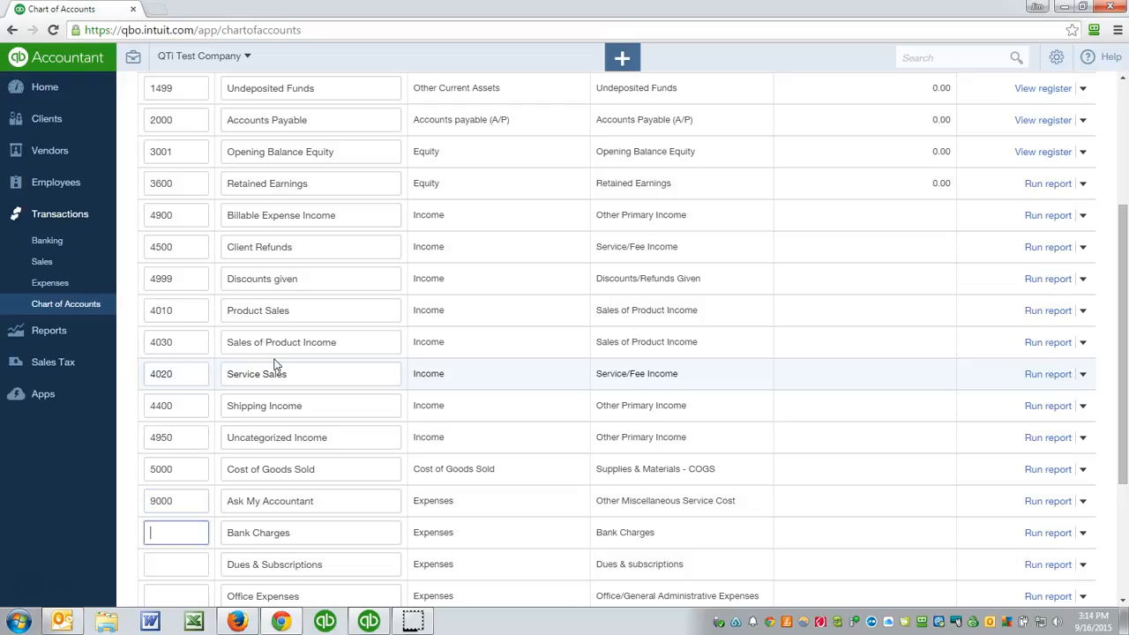
text(6100)
key(Tab)
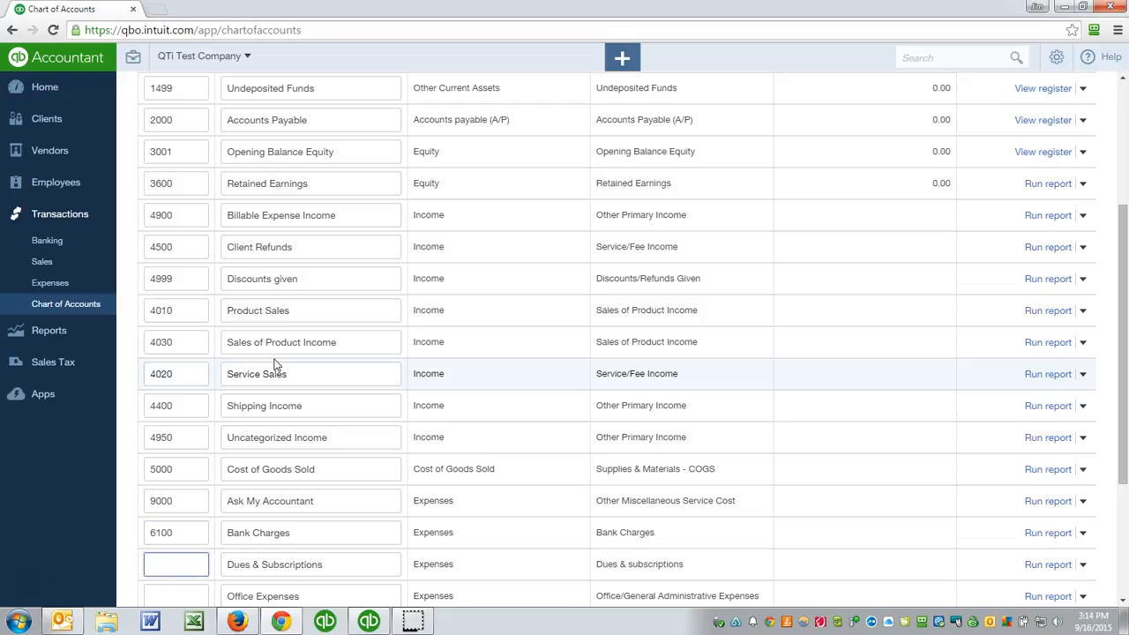
- Assign number 6420 to Dues & Subscriptions, 6910 to Office Expenses and 6980 to Postage And Delivery
text(6420)
key(Tab)
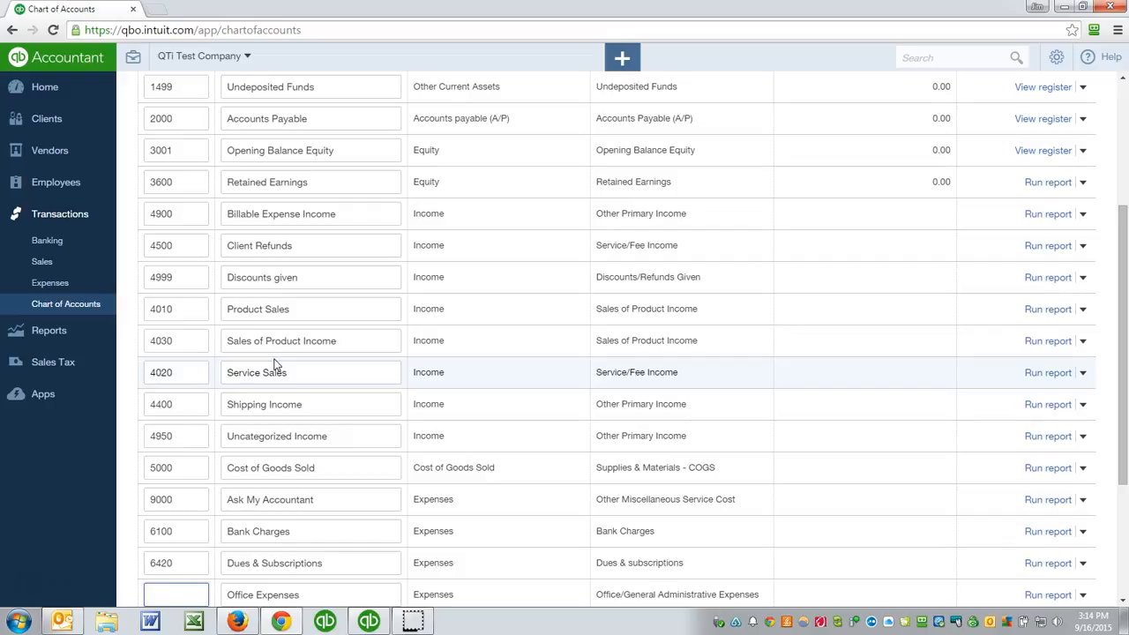
text(6910)
key(Tab)
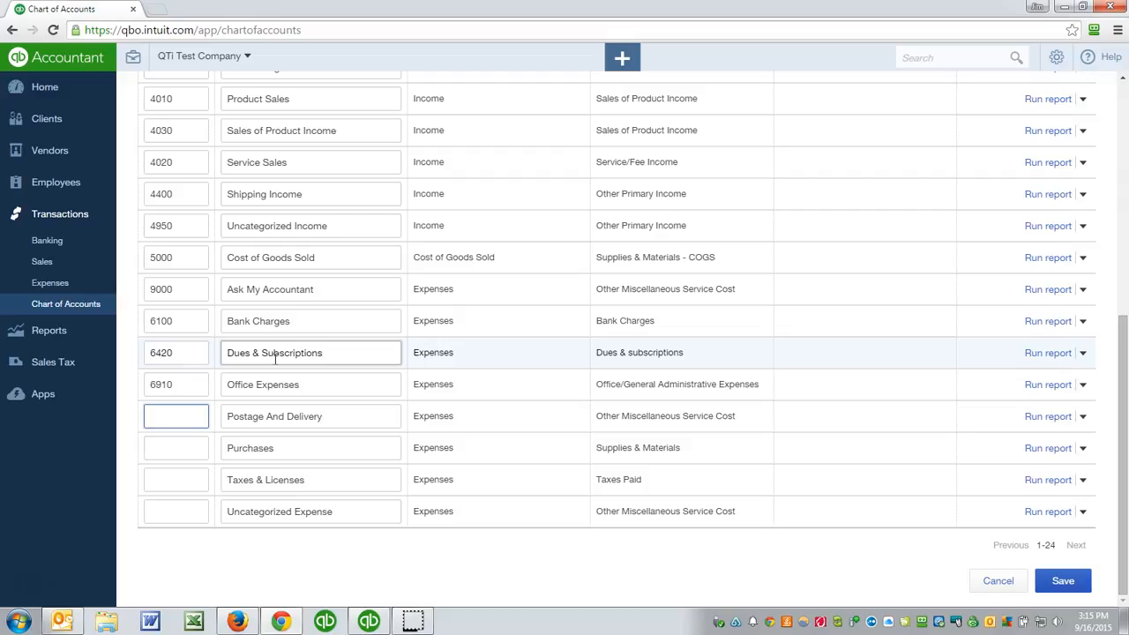
text(6980)
key(Tab)
key(Tab)
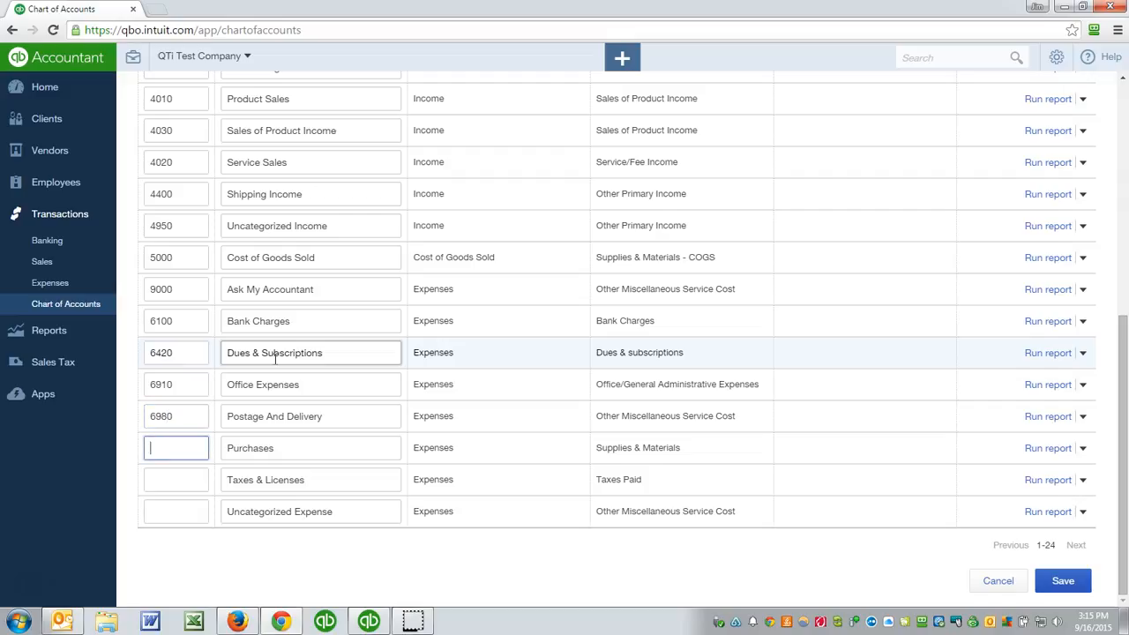
- Assign number 8997 to Purchases, 6740 to Taxes & Licenses and 8999 to Uncategorized Expense, and save the chart of accounts
text(8997)
key(Tab)
key(Tab)
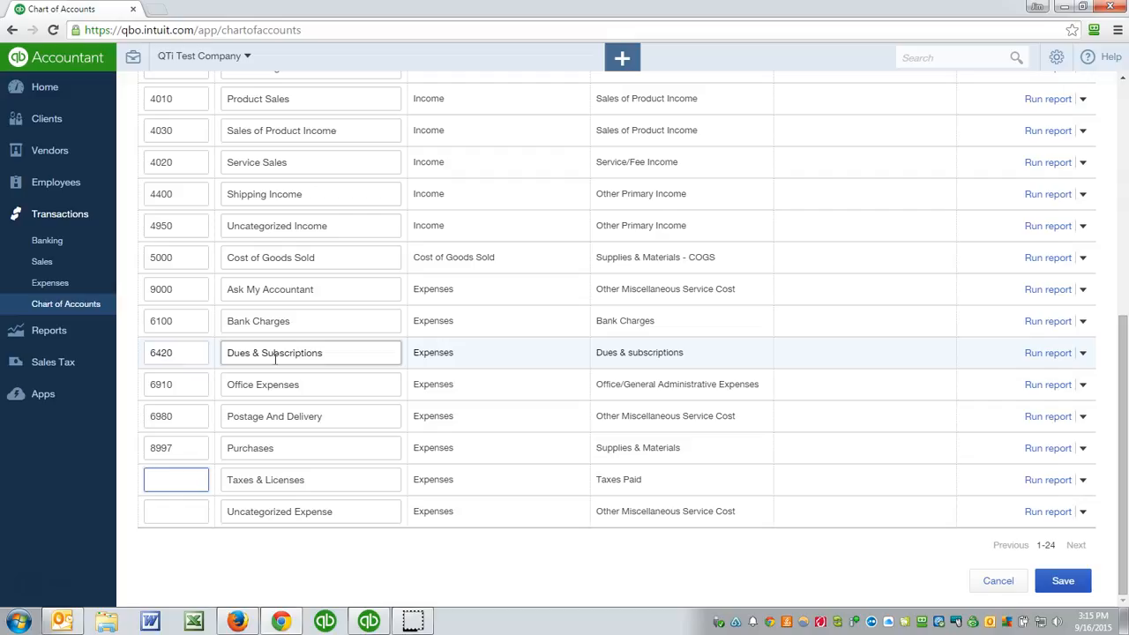
text(6740)
key(Tab)
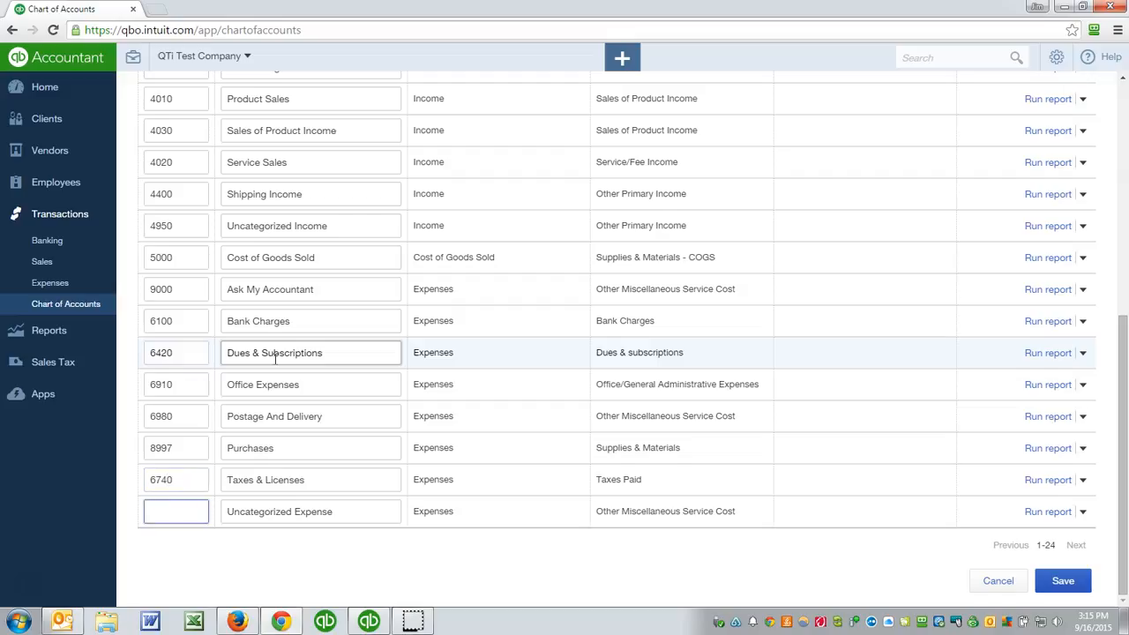
text(8999)
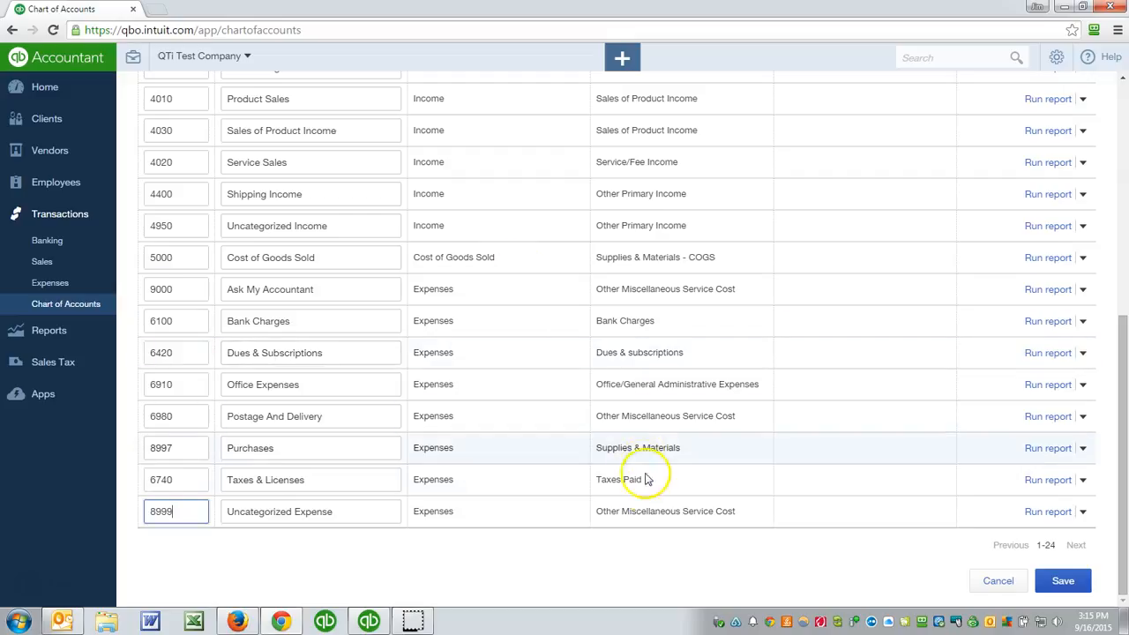
click(1045, 579)
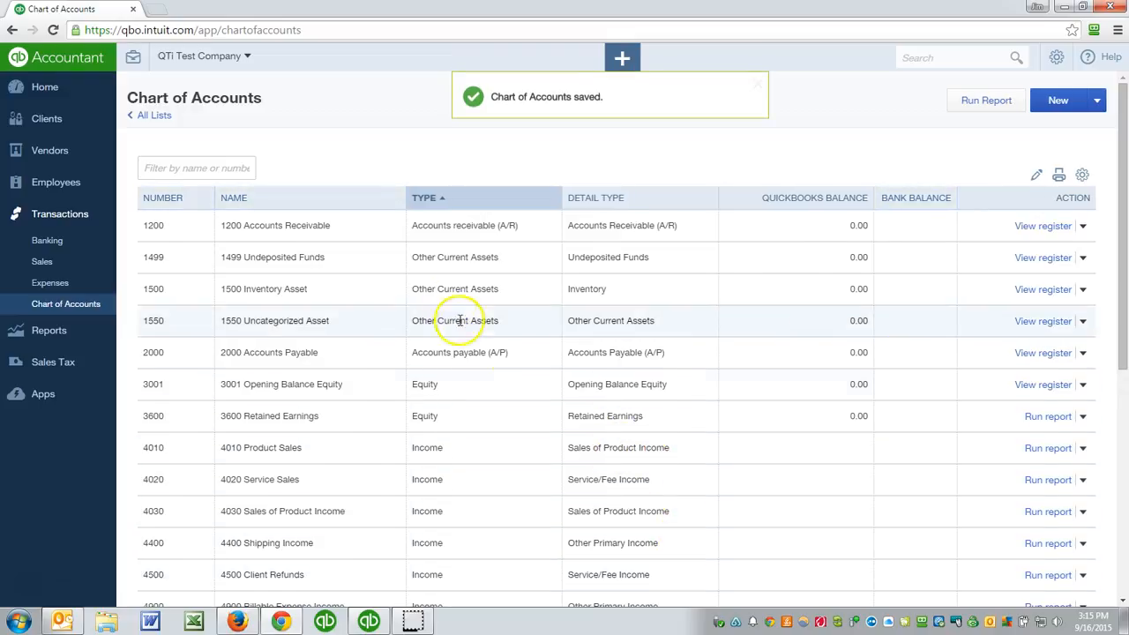
- Look through the saved chart of accounts to check the number of each account
click(181, 225)
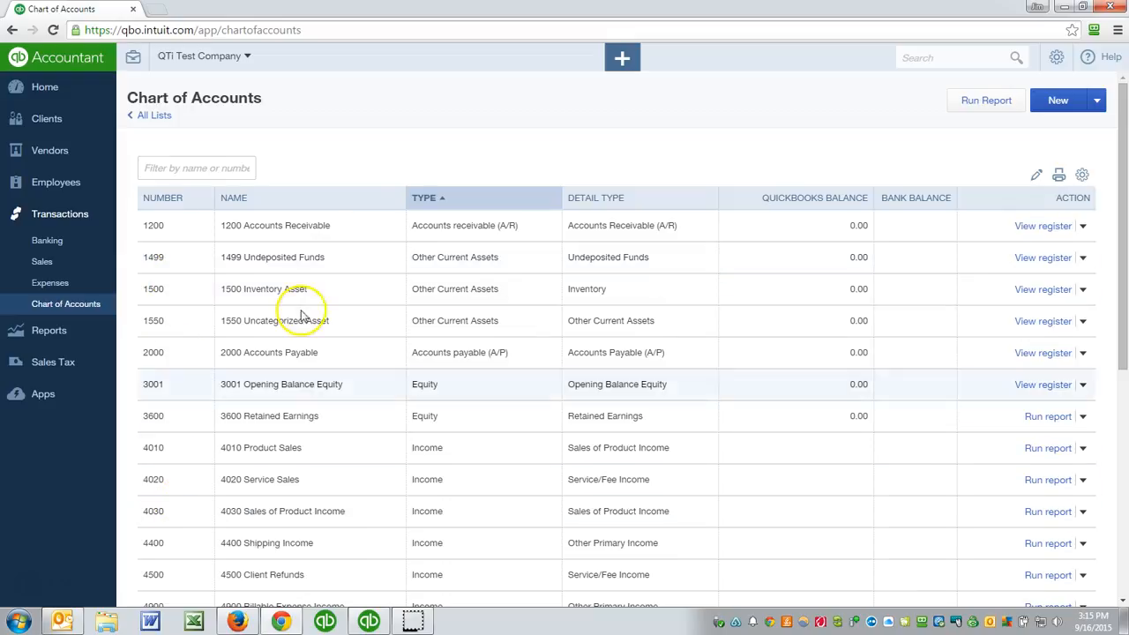
click(360, 277)
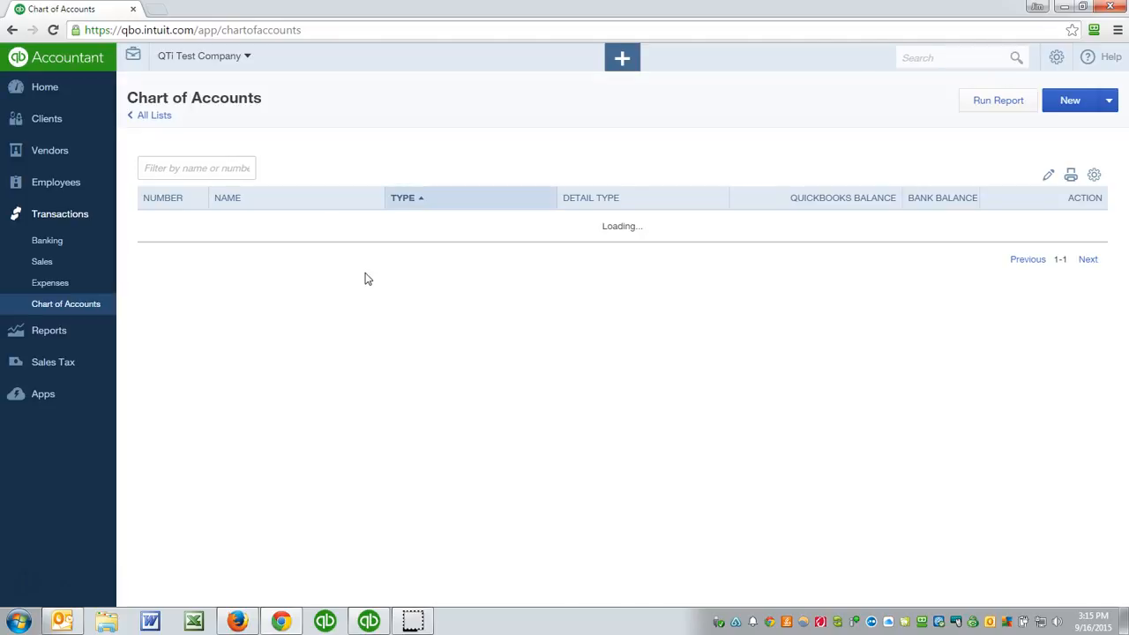
scroll(368, 280, down, 4)
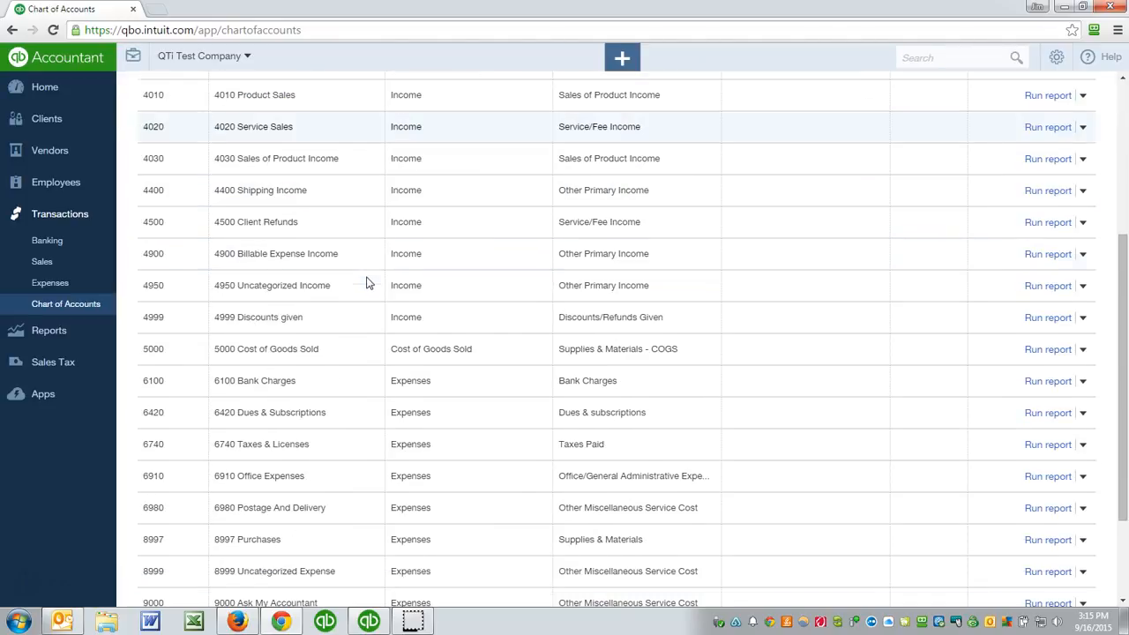
scroll(368, 284, up, 5)
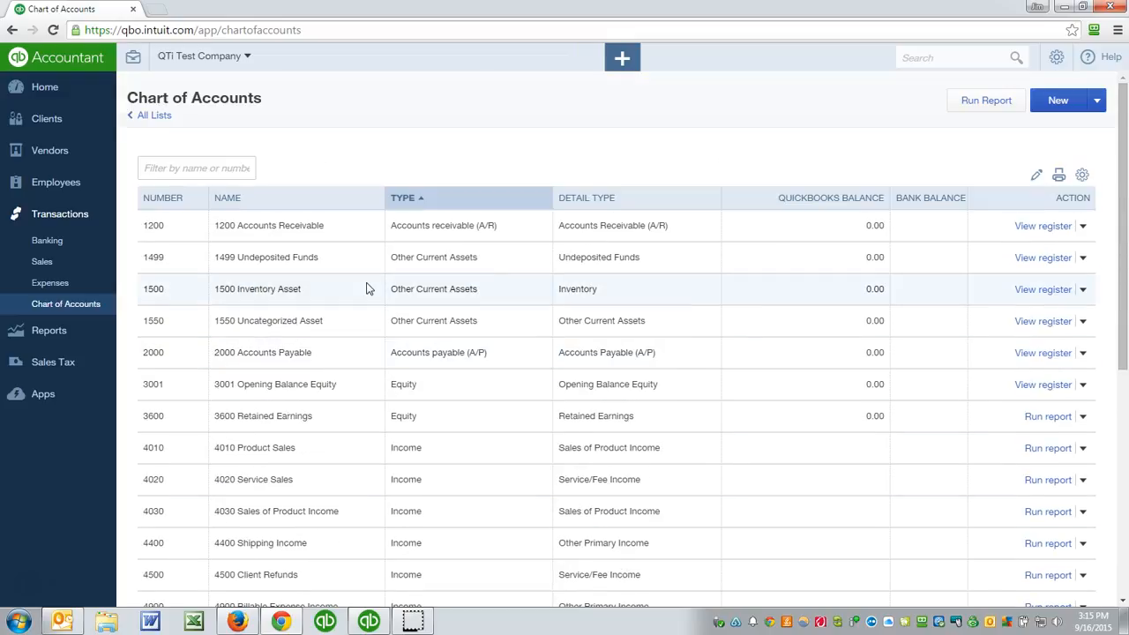
- Go to the expense transactions and open a new blank vendor expense
click(40, 94)
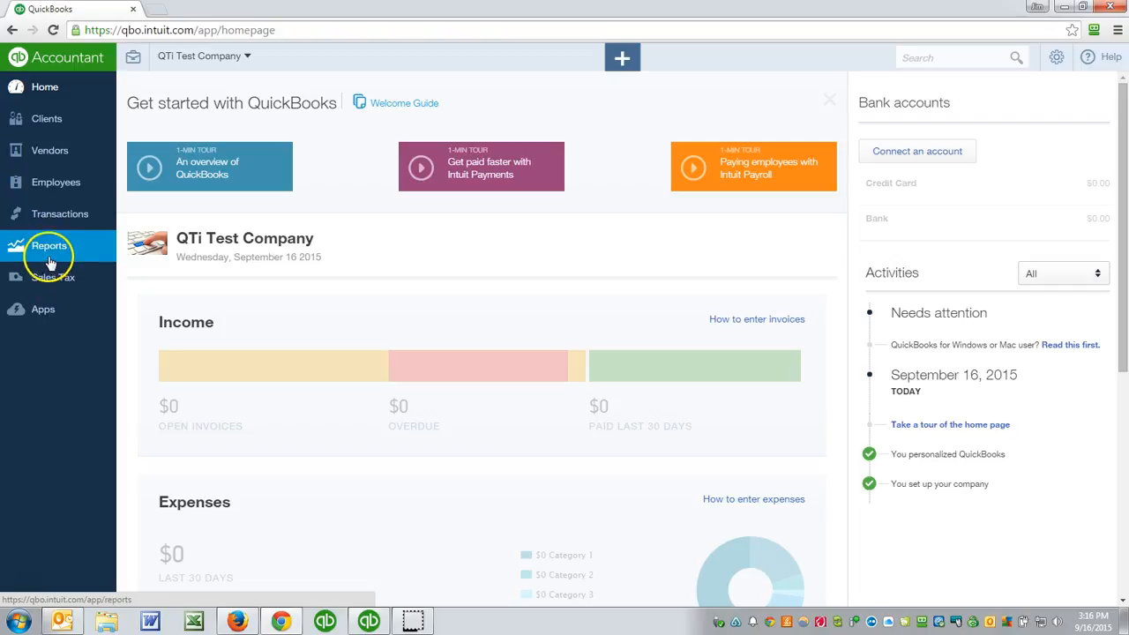
mouse_move(36, 216)
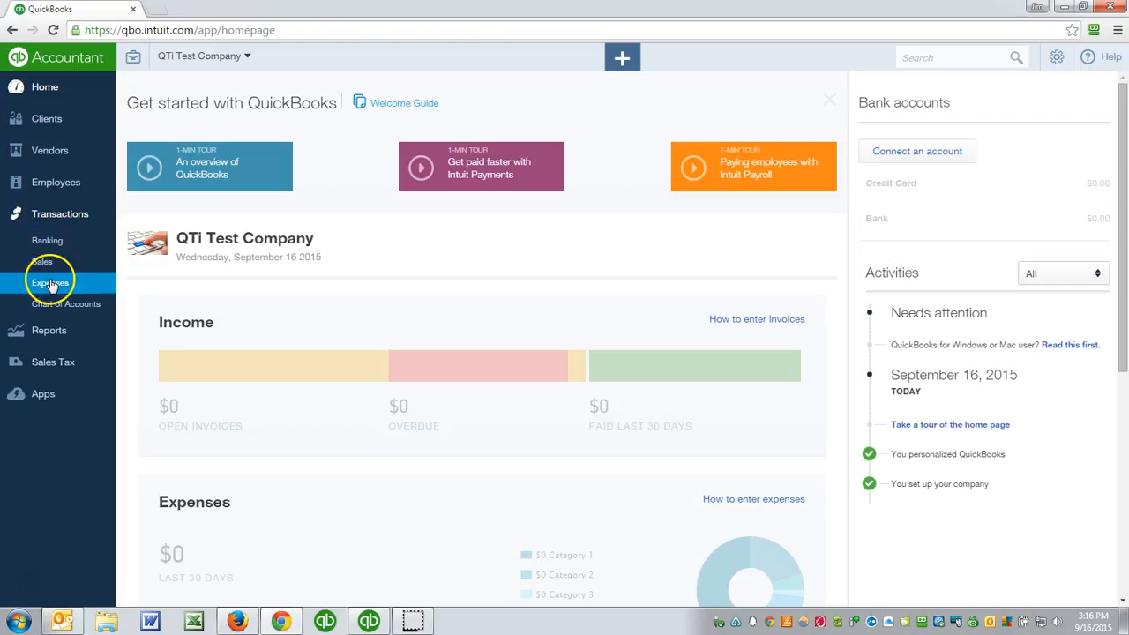
click(50, 283)
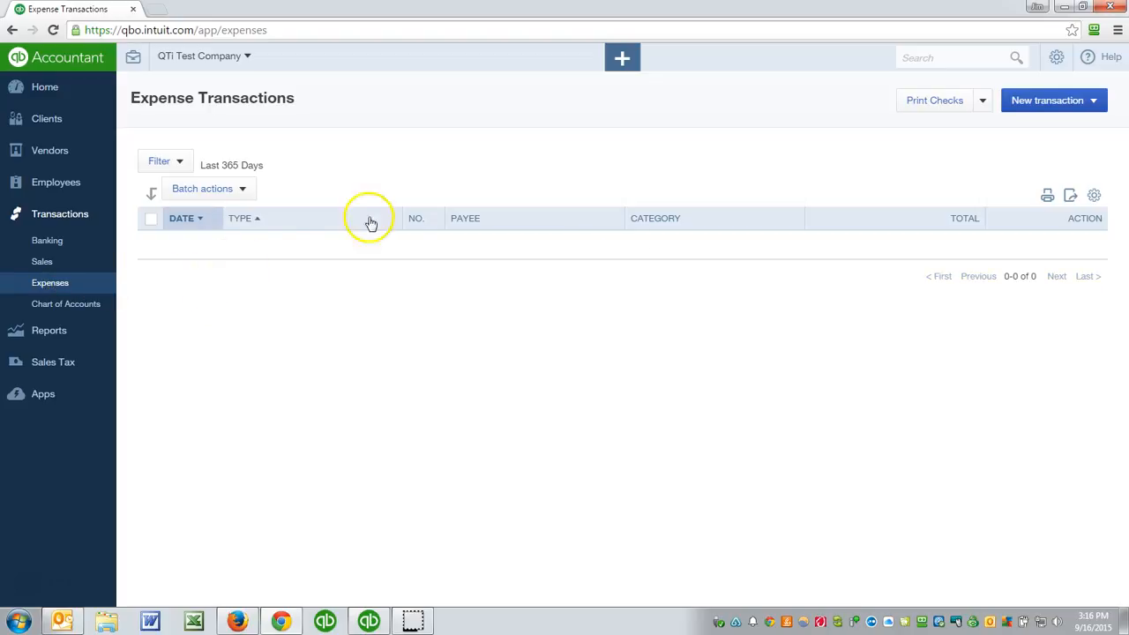
click(622, 57)
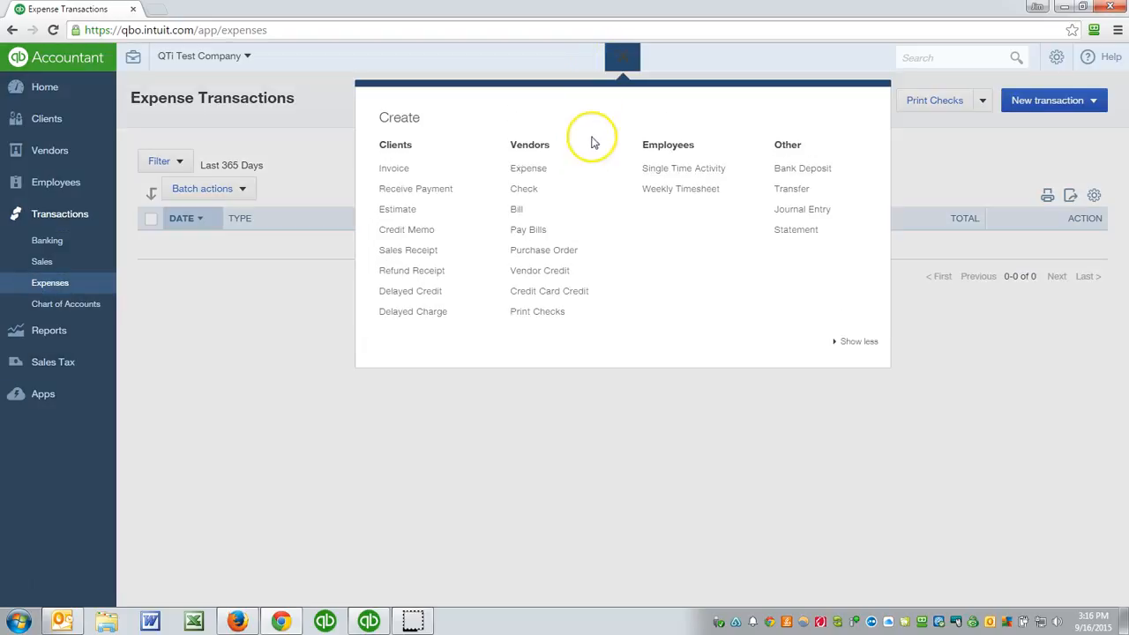
click(529, 171)
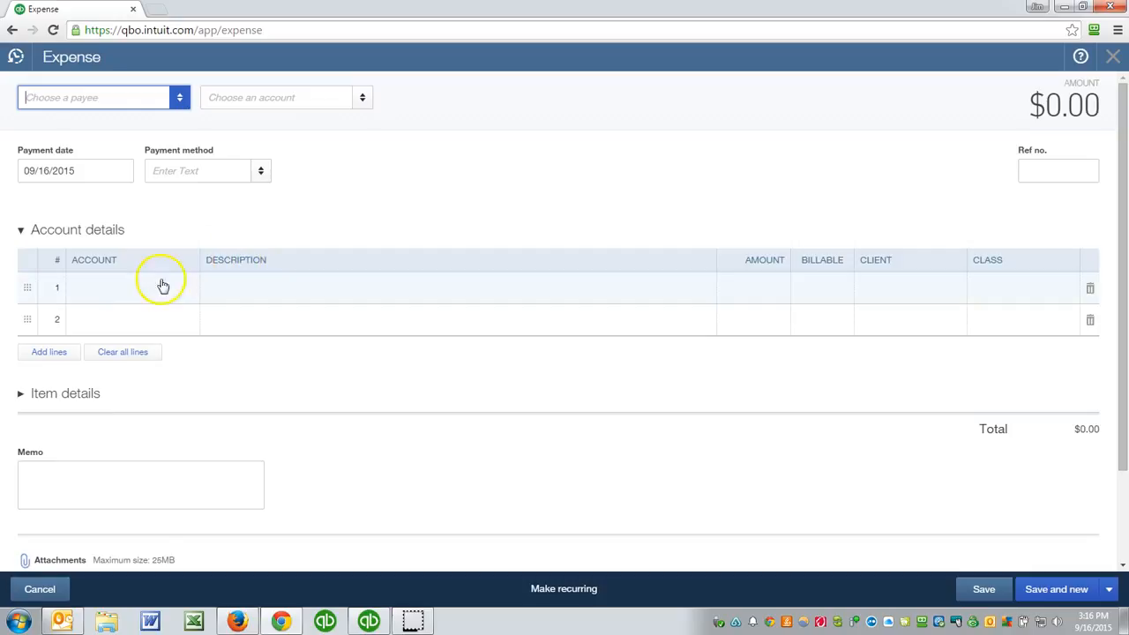
- Look up the account for the expense's first line by name, using "office" and the shorter "off"
click(126, 288)
text(office)
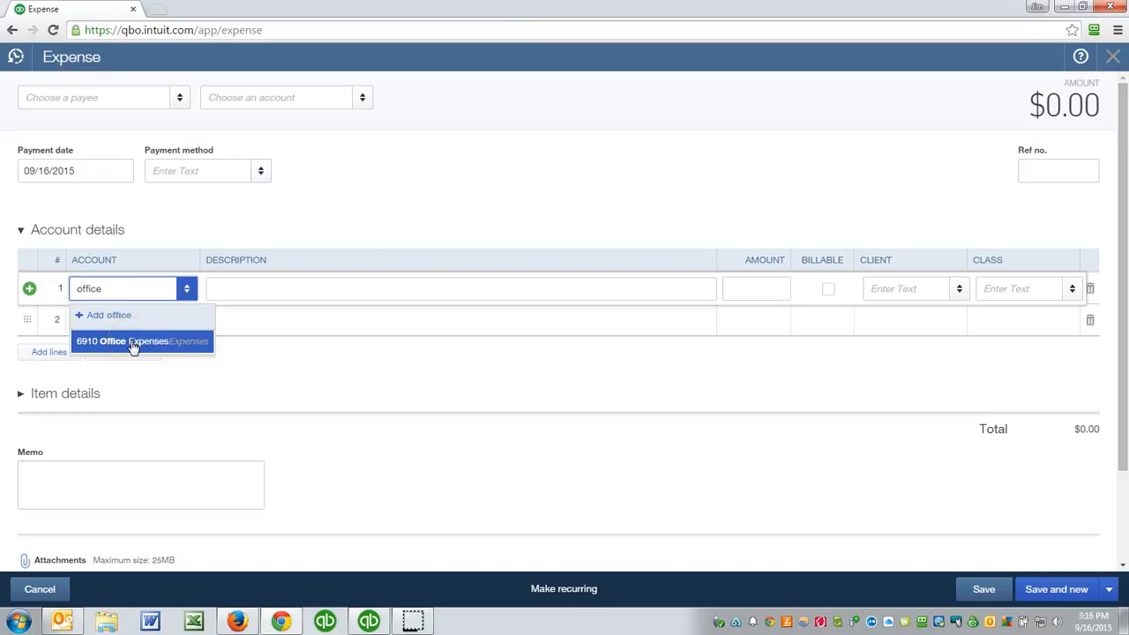
click(121, 300)
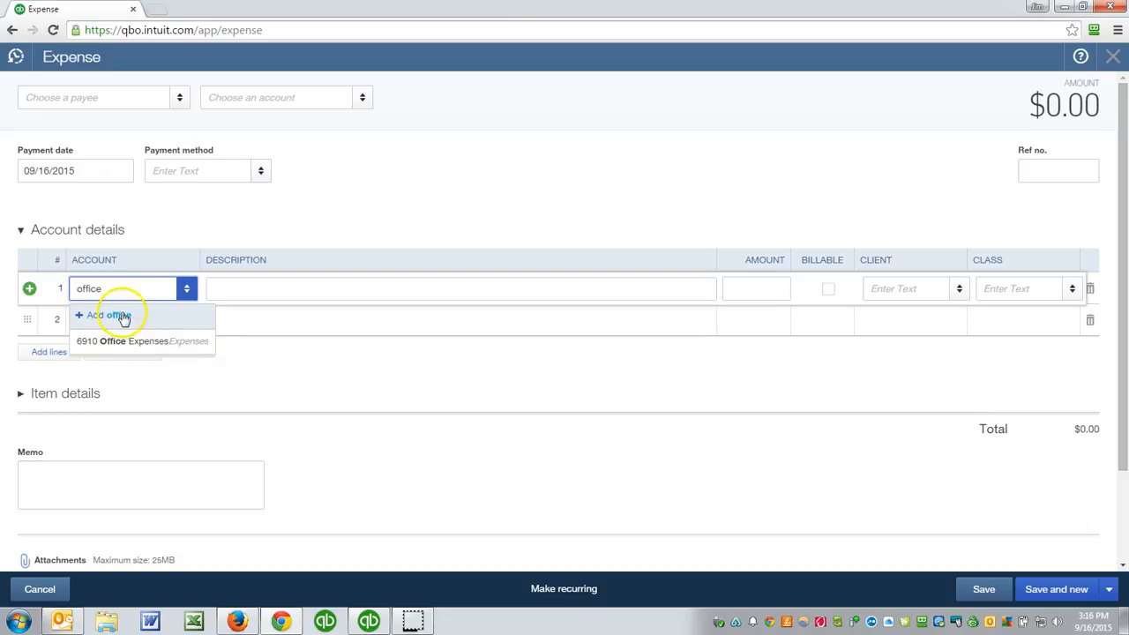
key(BackSpace)
key(BackSpace)
key(BackSpace)
key(BackSpace)
key(BackSpace)
key(BackSpace)
text(of)
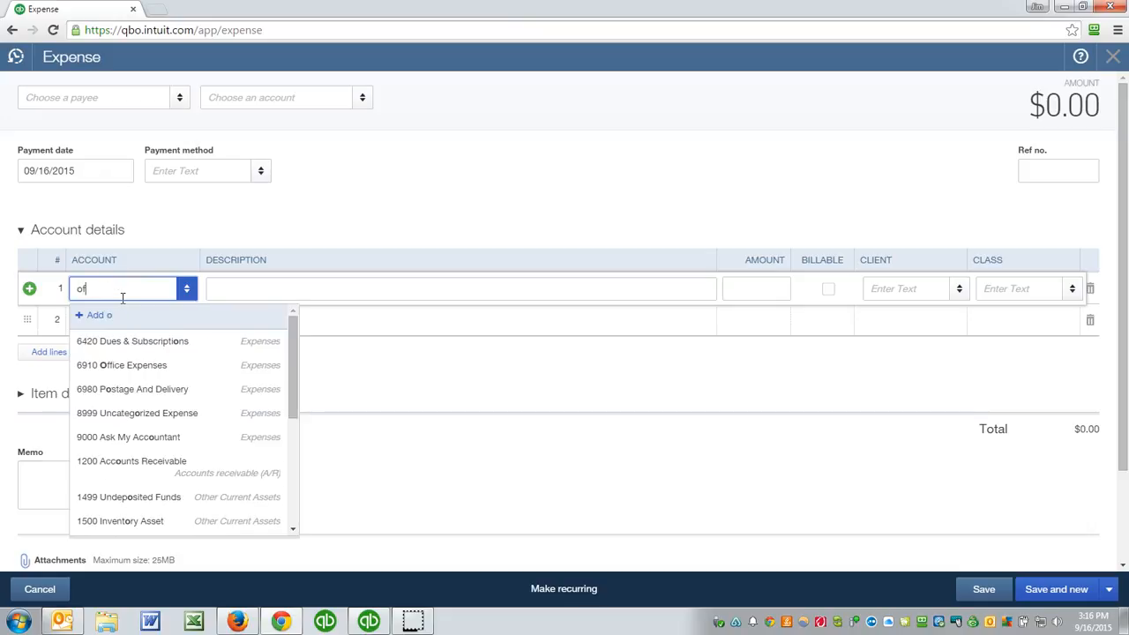
text(f)
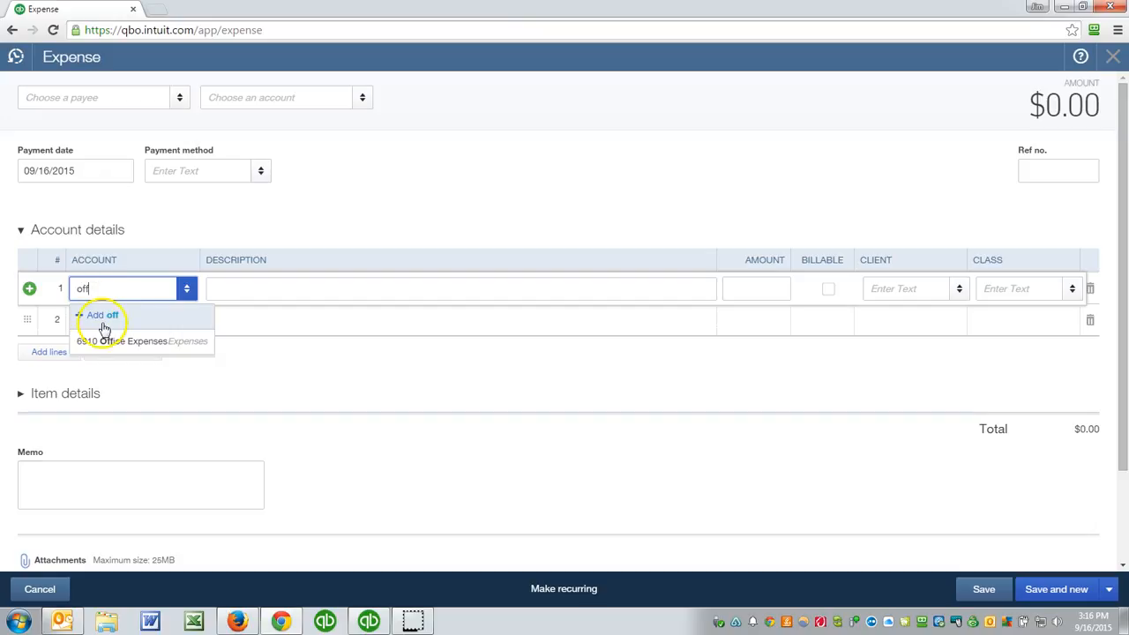
- Fill the first line's account with Office Expenses by entering 691, and leave the expense without saving
drag(106, 285, 10, 277)
text(6910 Office Expense)
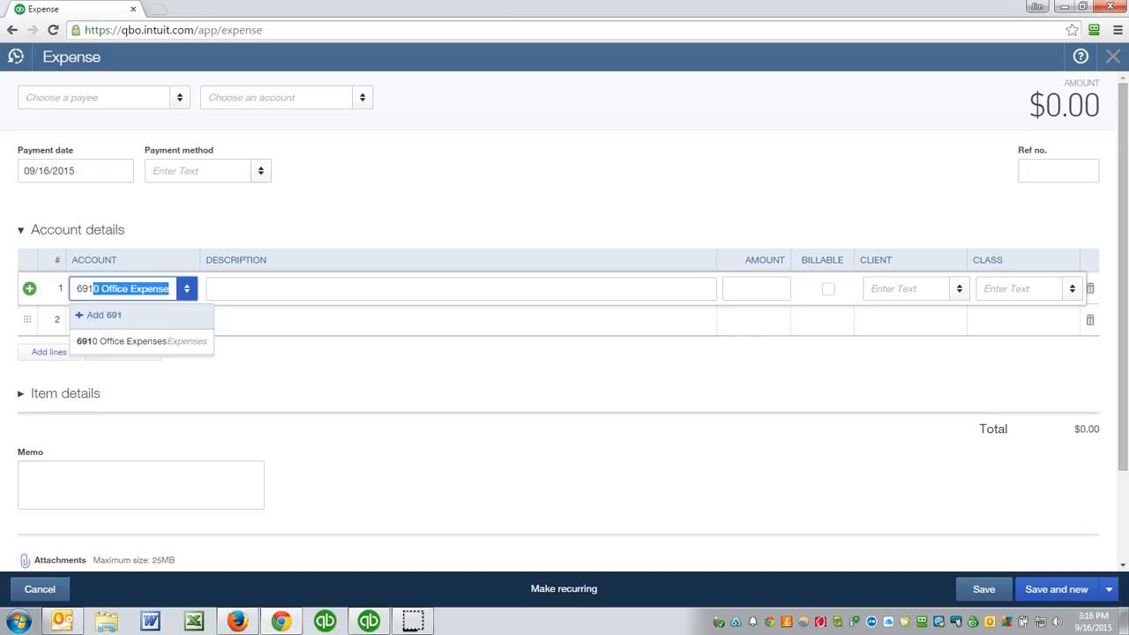
key(Tab)
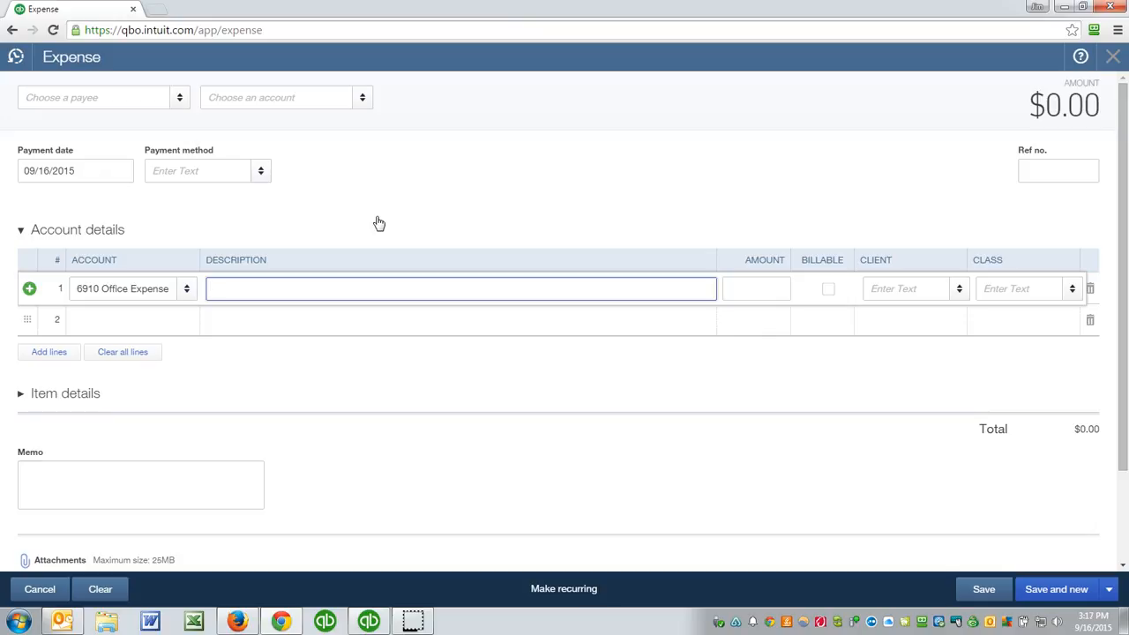
key(Escape)
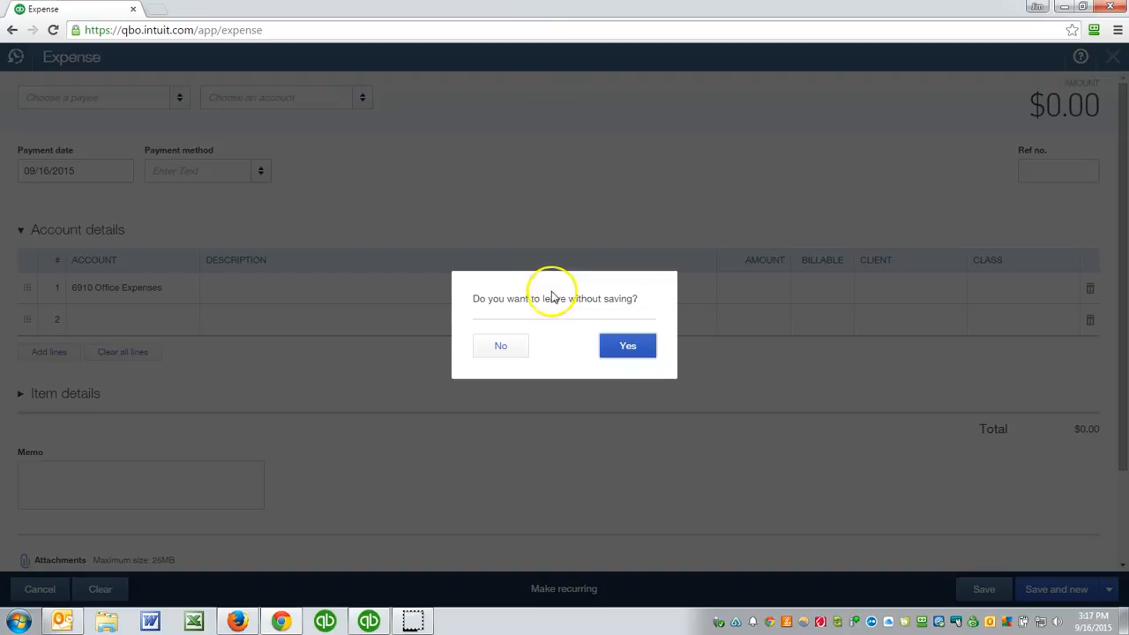
click(621, 345)
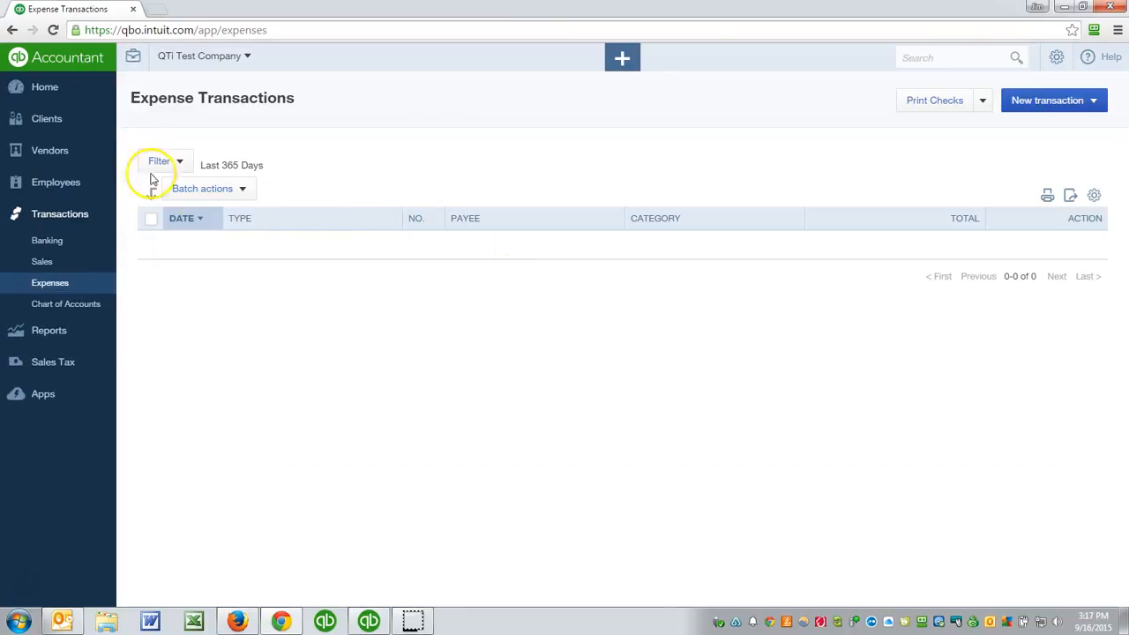
- Return to the chart of accounts, review the numbered list and open the form for a new account
click(87, 304)
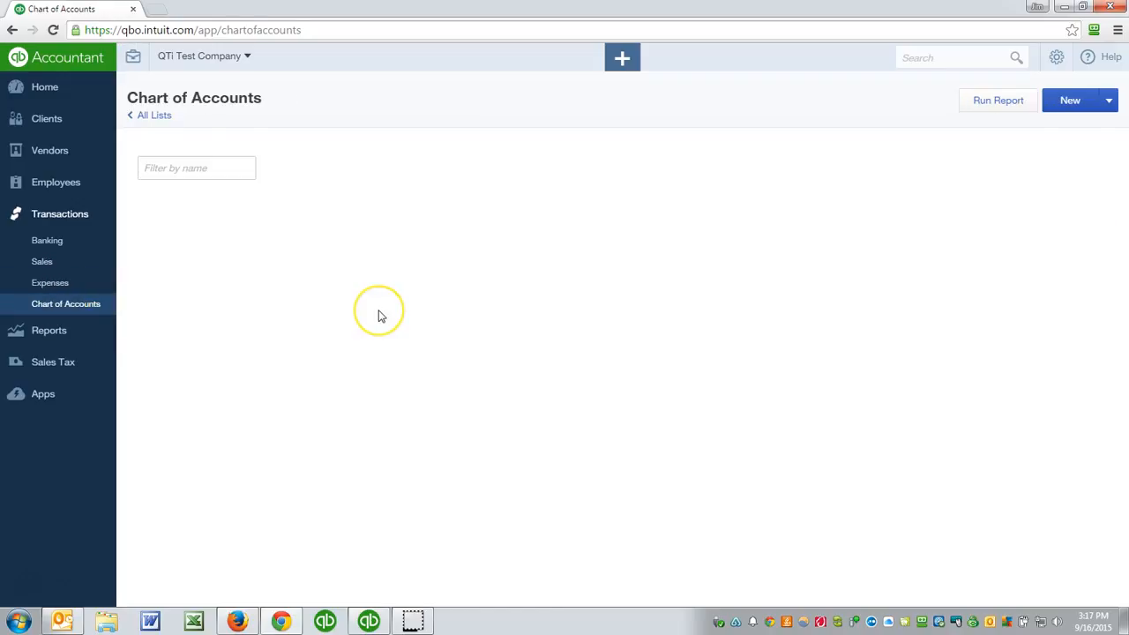
scroll(380, 316, down, 5)
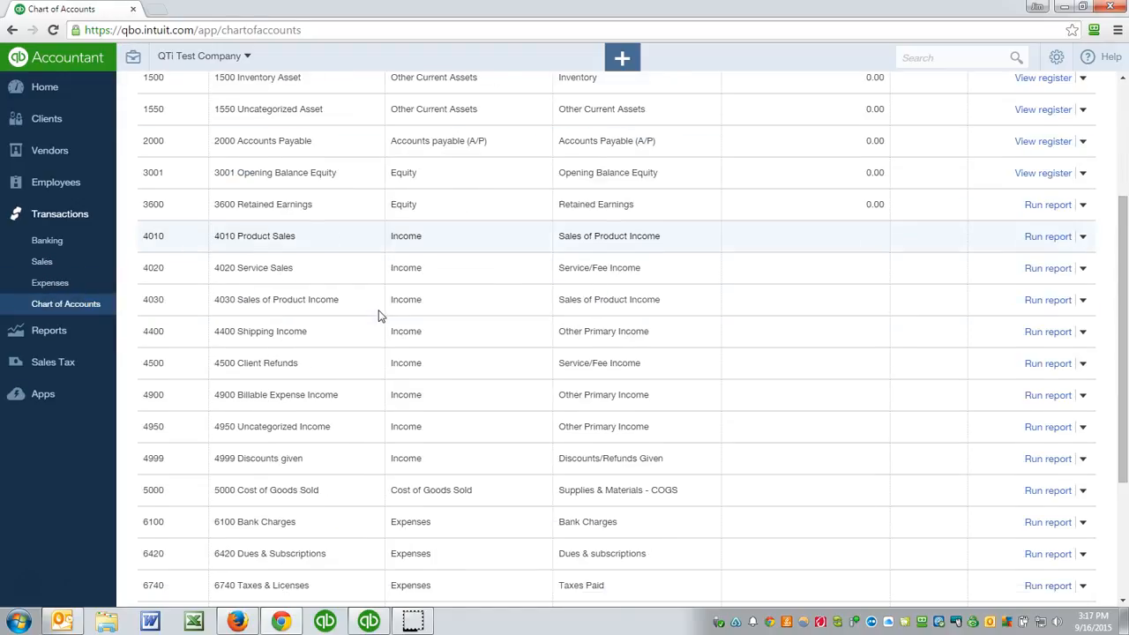
scroll(379, 315, down, 2)
scroll(380, 316, up, 5)
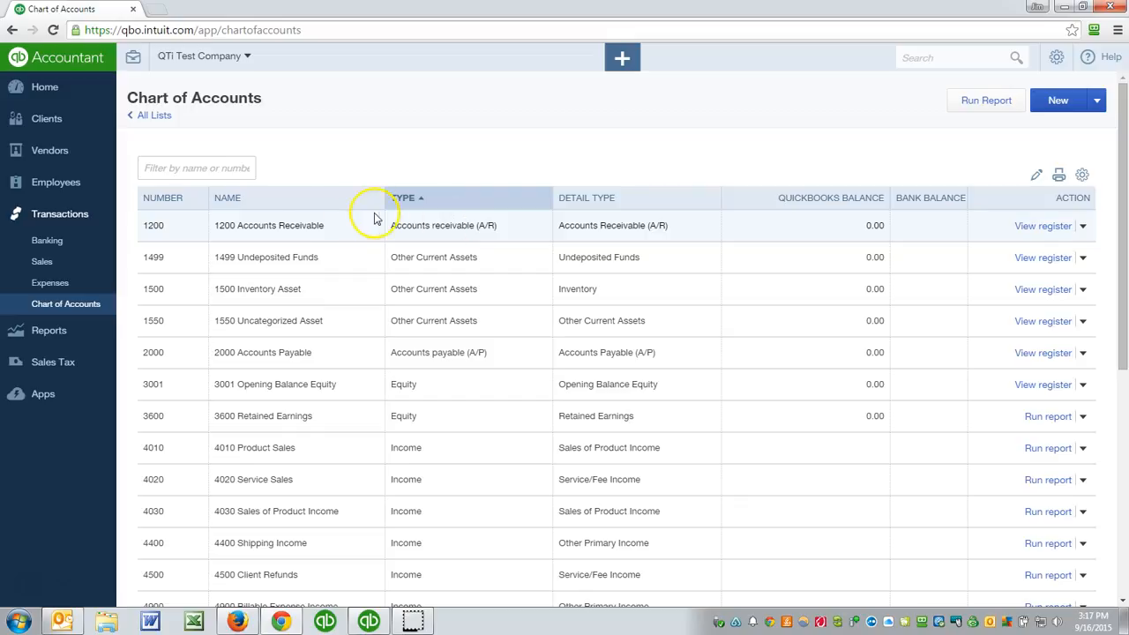
click(1098, 102)
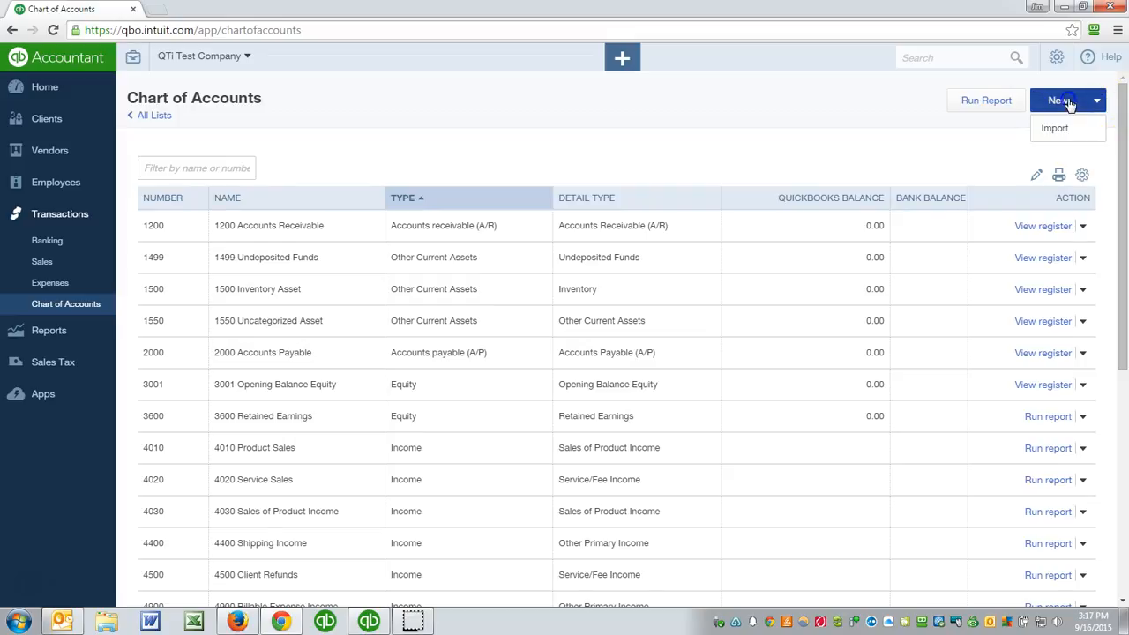
click(1064, 99)
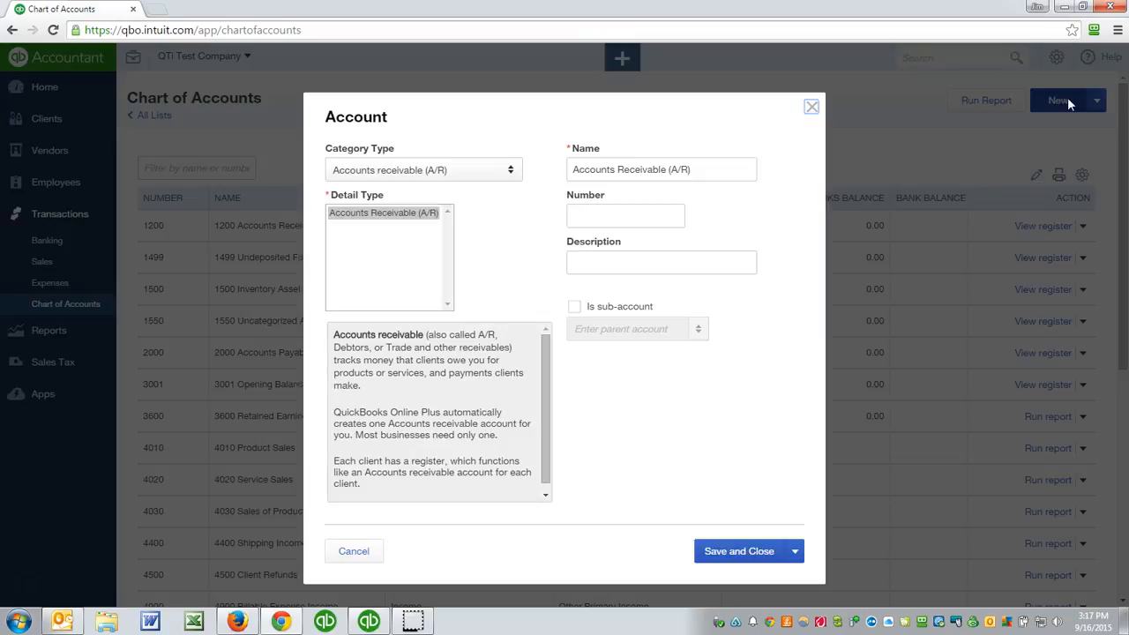
- Set the new account's category type to Bank and its detail type to Checking
click(503, 165)
click(346, 244)
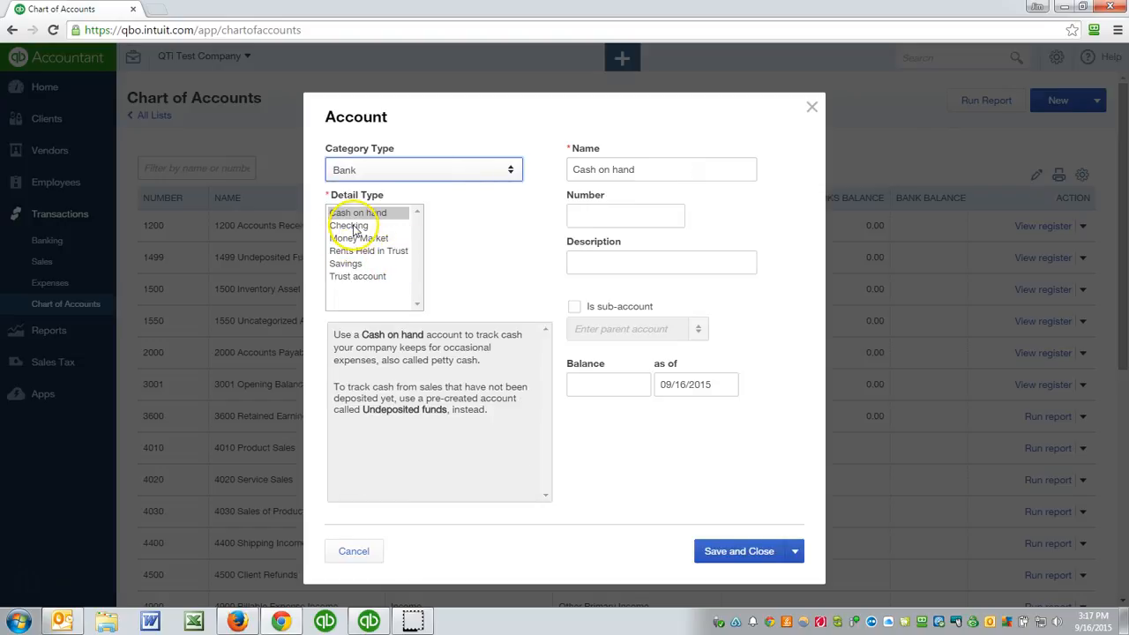
click(353, 225)
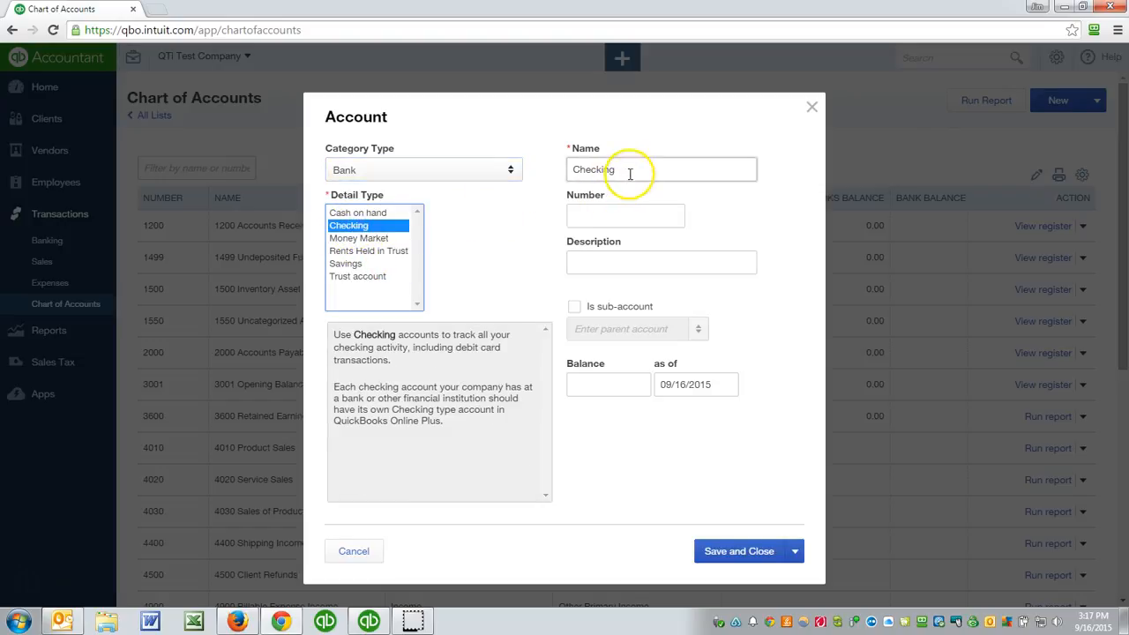
- Name the checking account "Your Bank Name", number it 1000, and save and close it
drag(630, 169, 471, 171)
text(Your Ban)
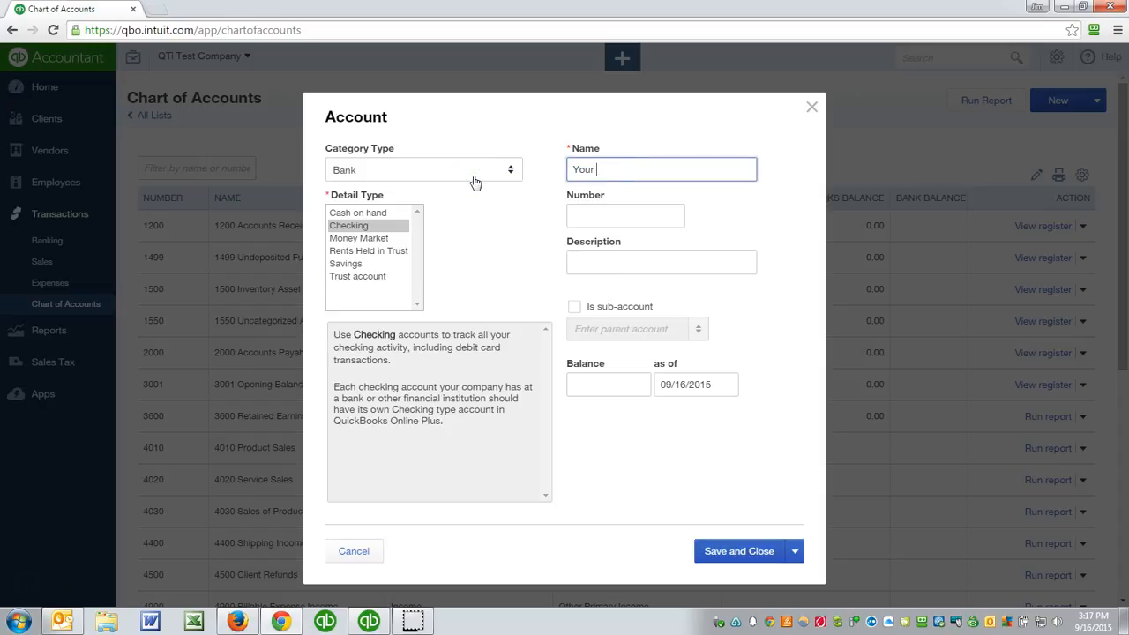
key(BackSpace)
key(BackSpace)
key(BackSpace)
text(Bank Name)
key(Tab)
text(1000)
key(Tab)
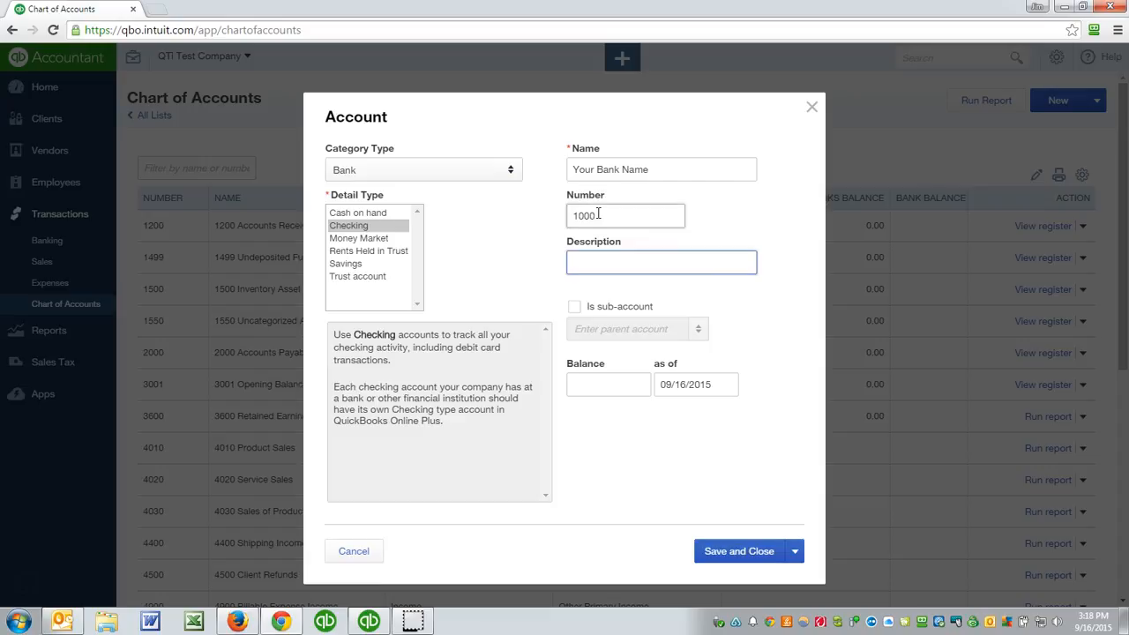
click(752, 551)
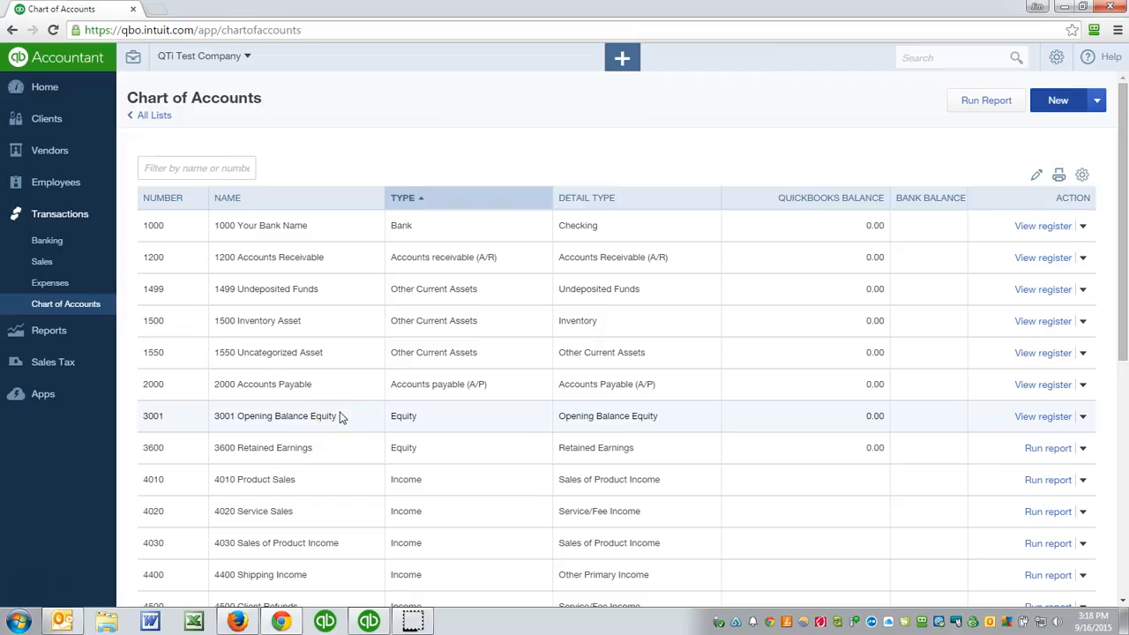
- Start another new account and set its category type to Cost of Goods Sold
scroll(343, 418, down, 3)
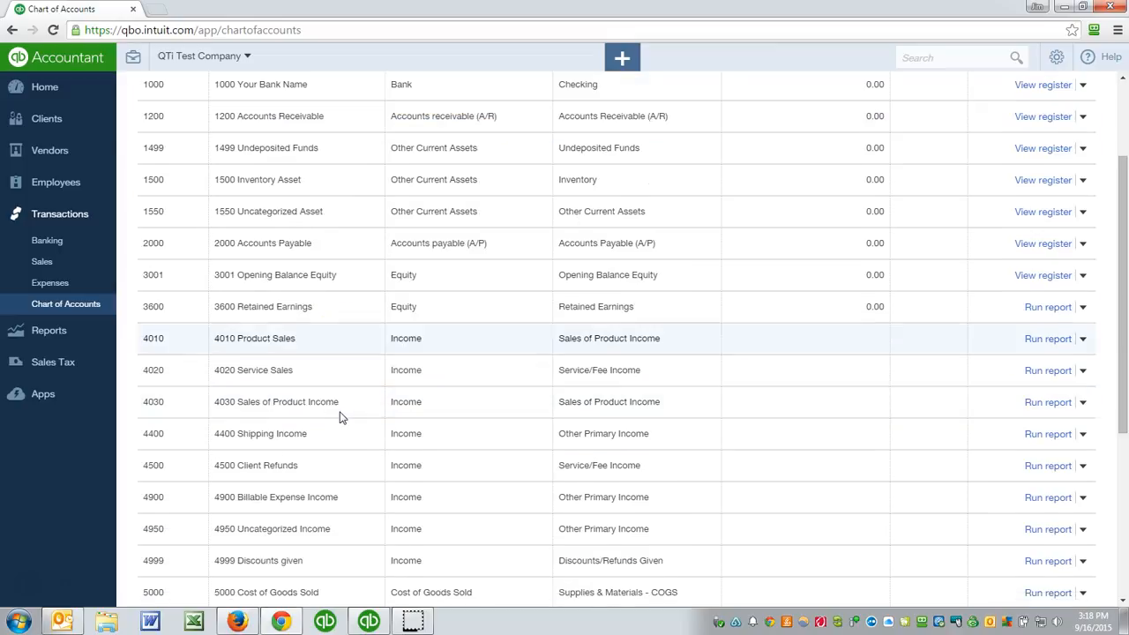
scroll(342, 418, down, 1)
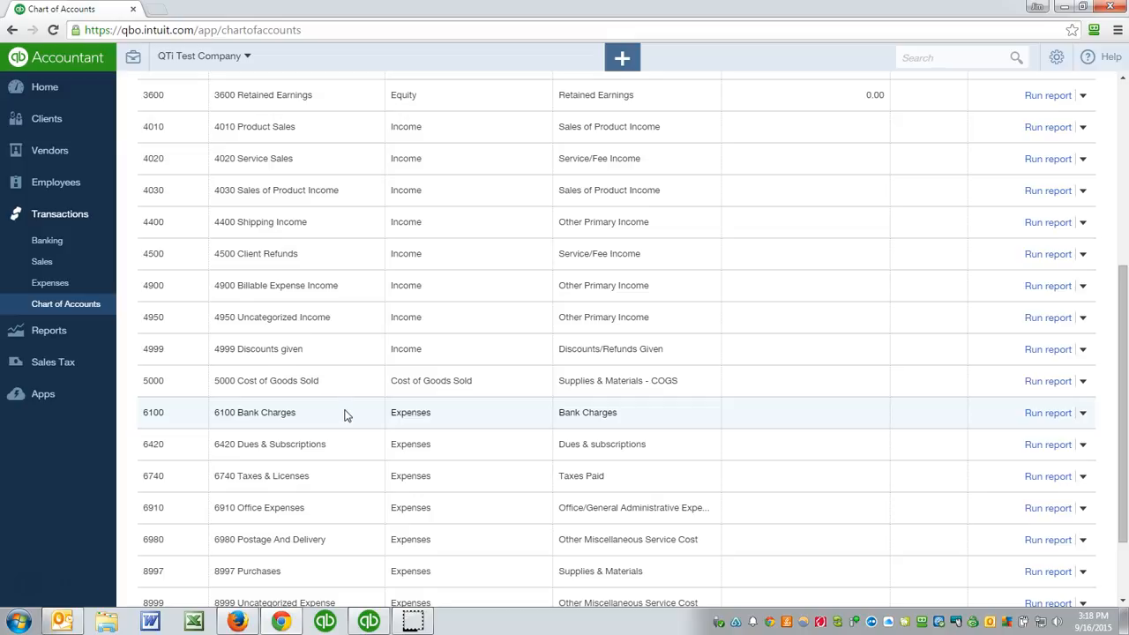
click(286, 388)
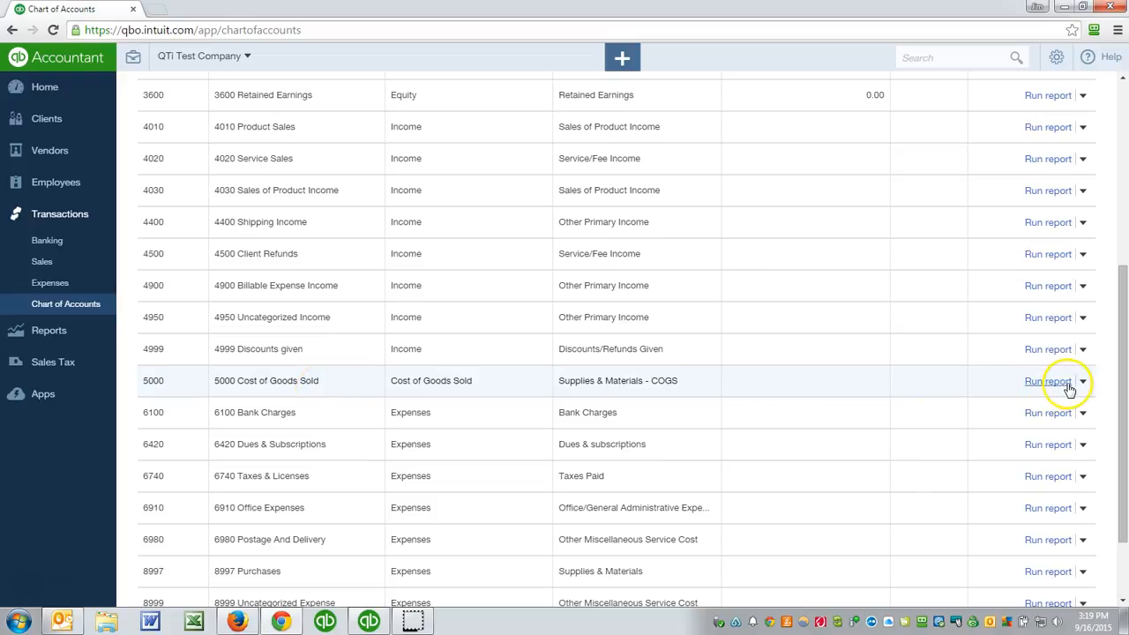
scroll(1084, 220, up, 5)
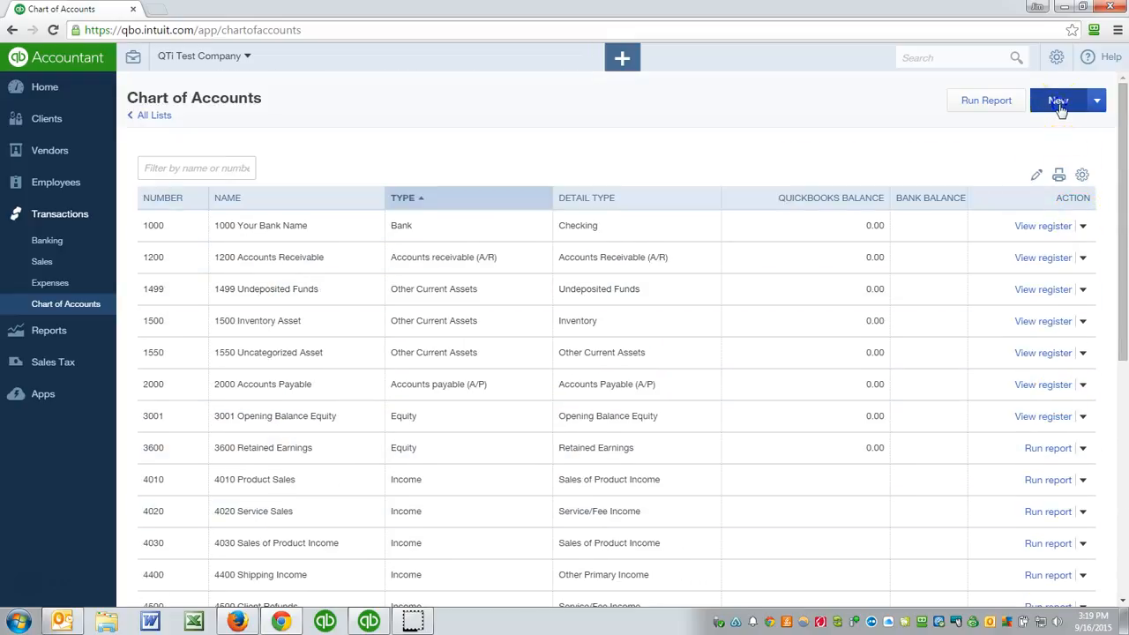
click(1059, 104)
click(485, 167)
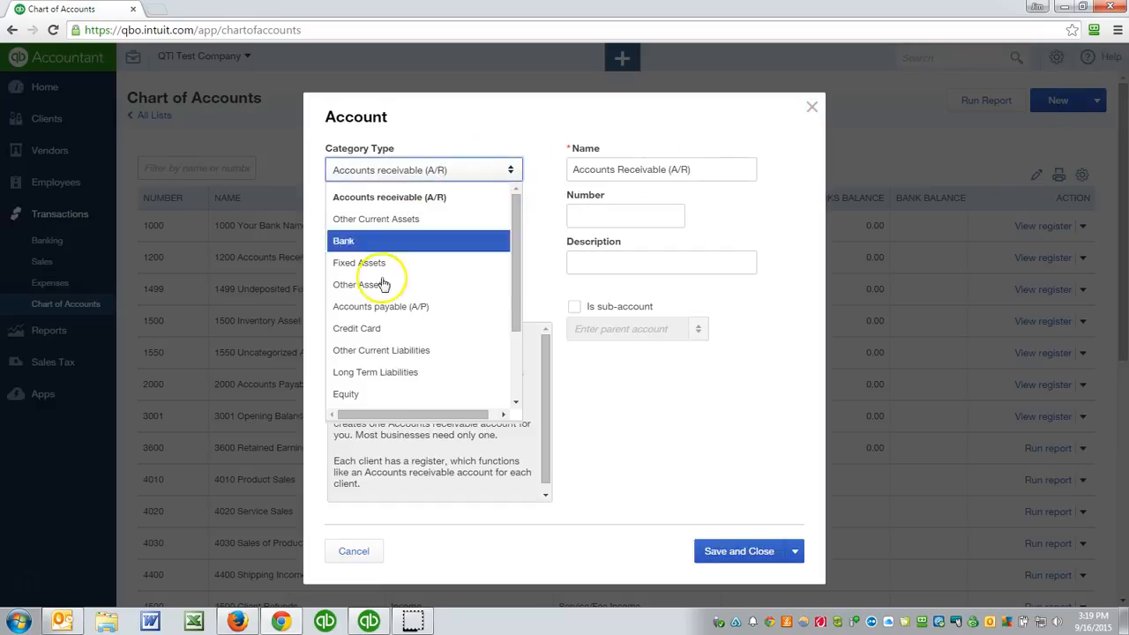
scroll(384, 284, down, 3)
click(363, 353)
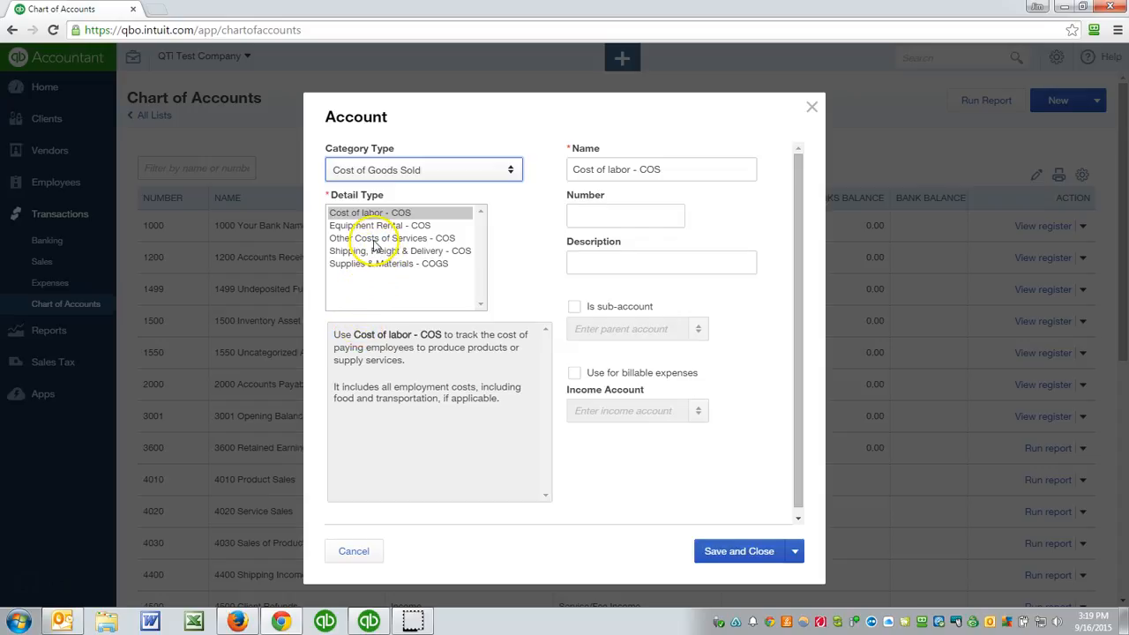
- Name the new cost account "COGS - Subcontractors" and give it number 5030
click(670, 175)
text(COGS - Subcontract)
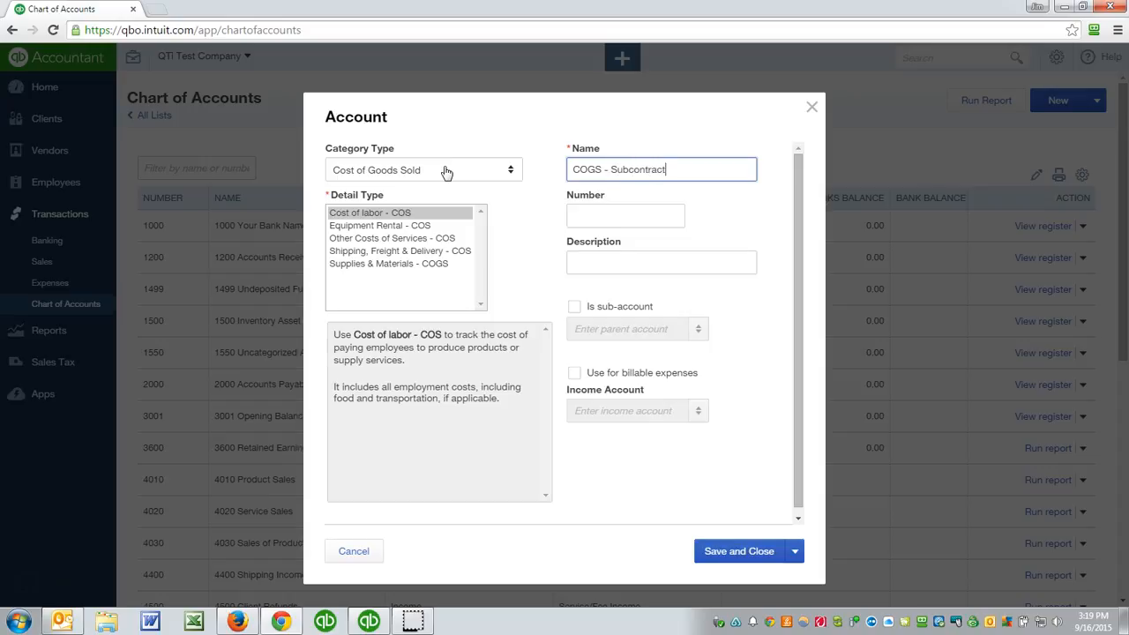
text(ors)
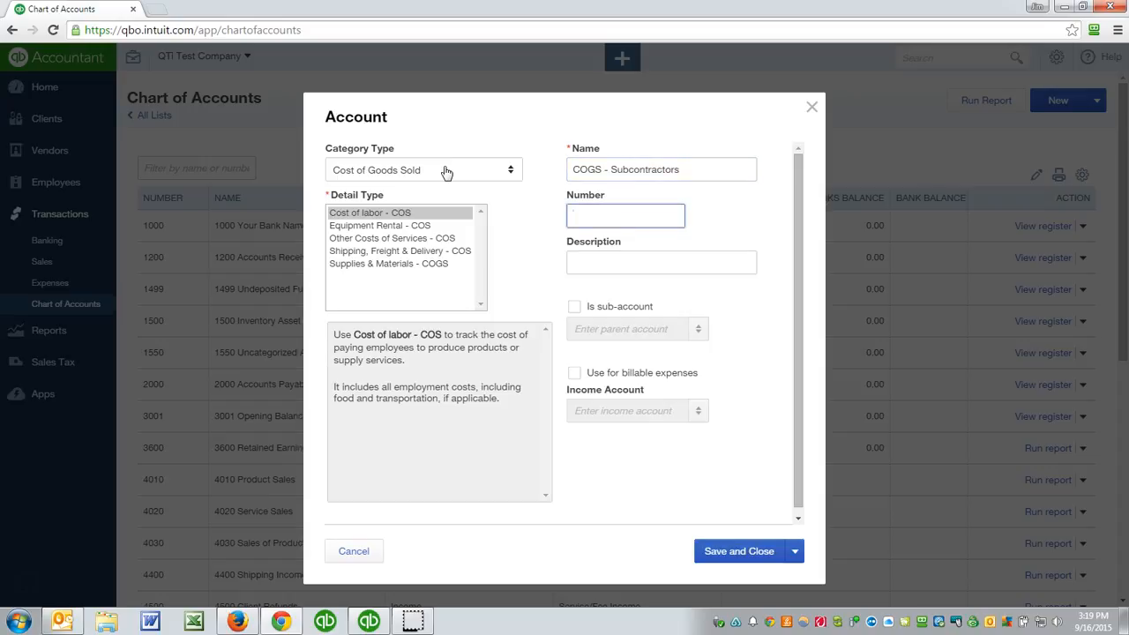
text(30)
- Make COGS - Subcontractors a sub-account of 5000 Cost of Goods Sold, and save it with a new blank account form opening
click(575, 308)
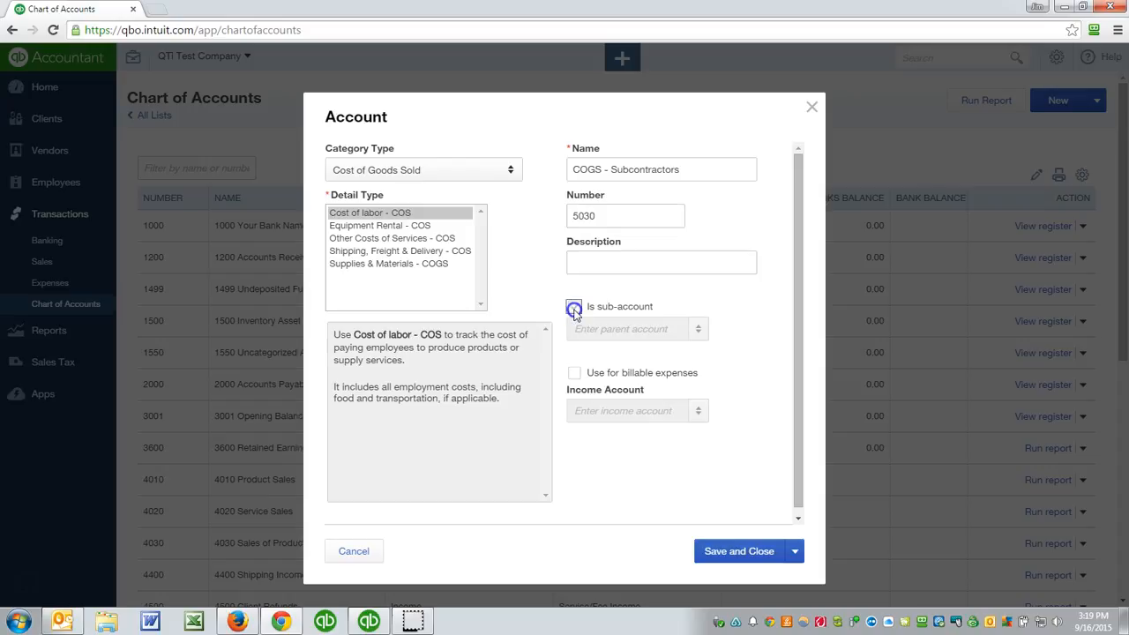
click(579, 329)
text(5)
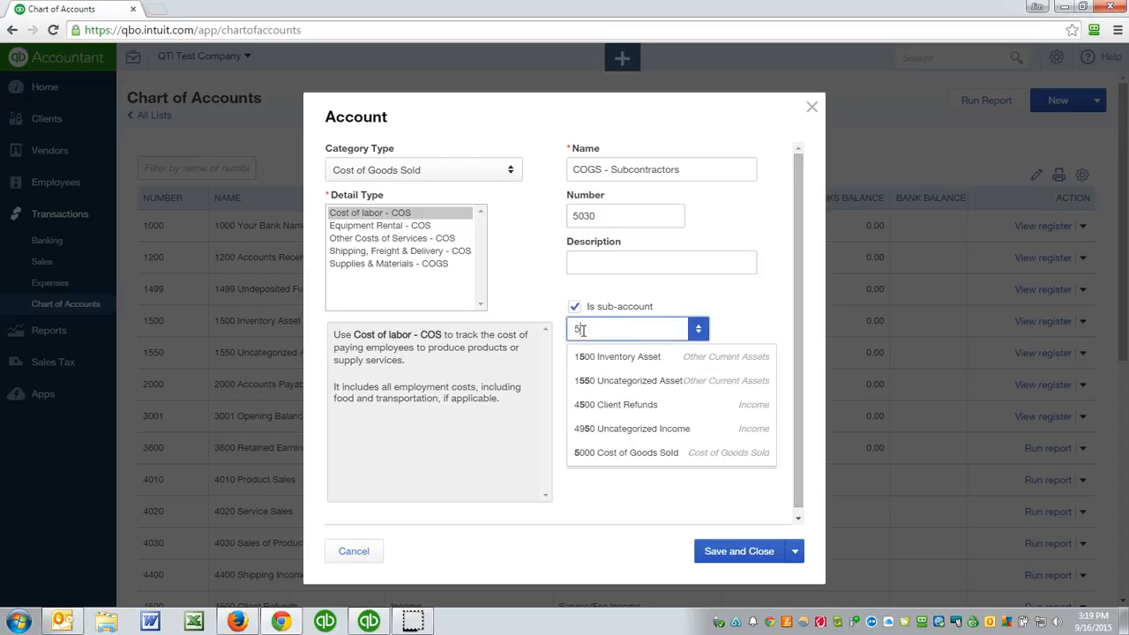
click(579, 452)
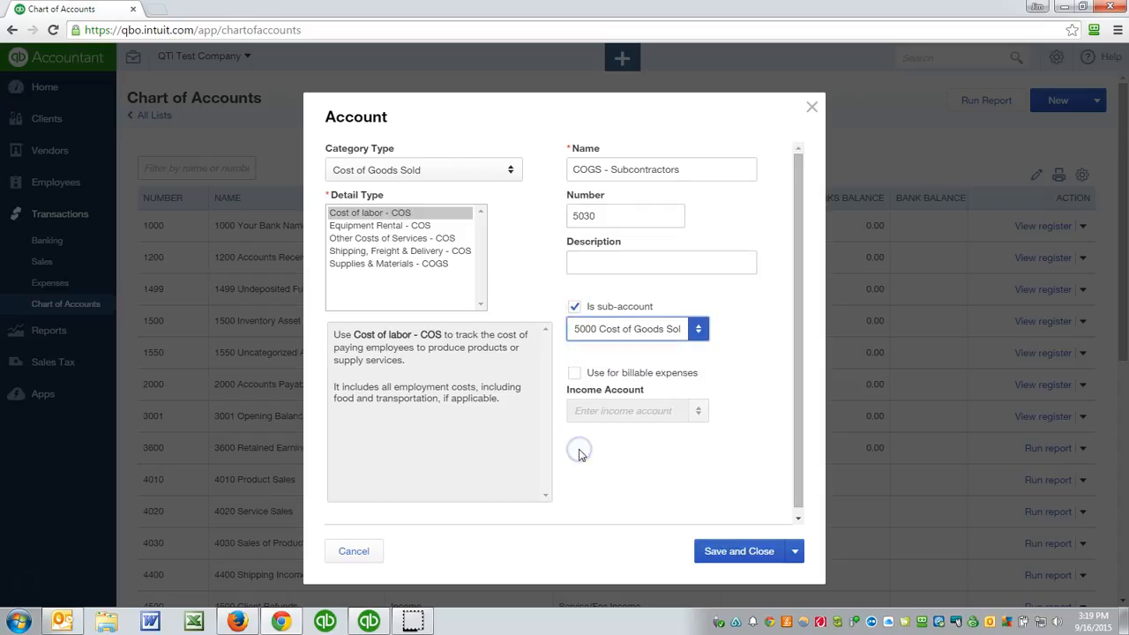
click(795, 554)
click(749, 577)
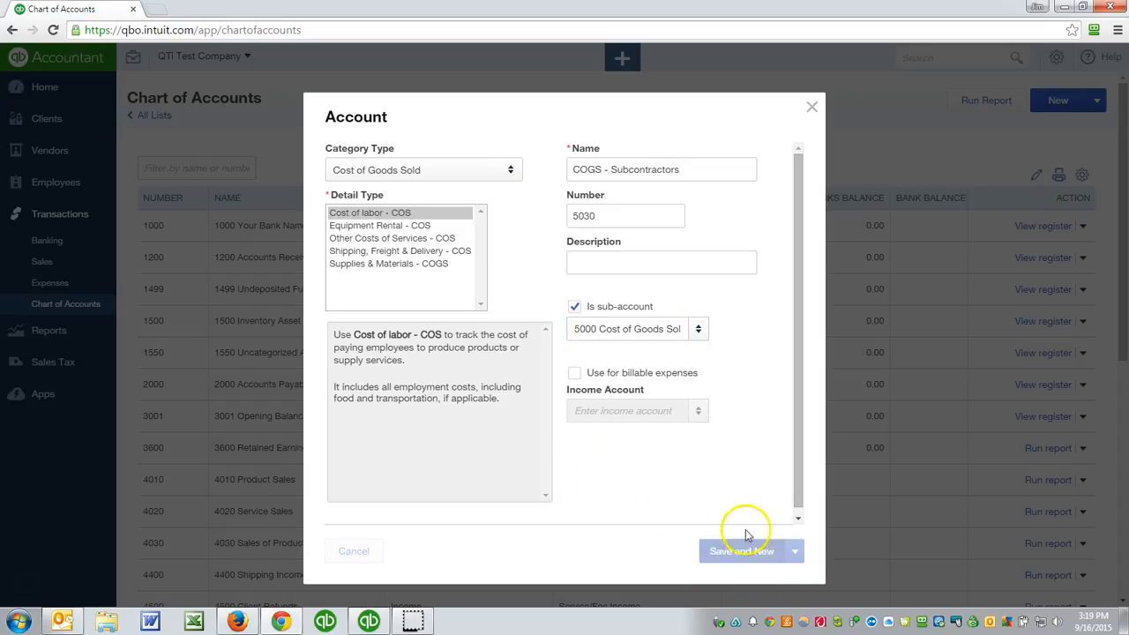
- Set the blank account's category type to Cost of Goods Sold and its detail type to Supplies & Materials - COGS
click(379, 171)
scroll(378, 308, down, 2)
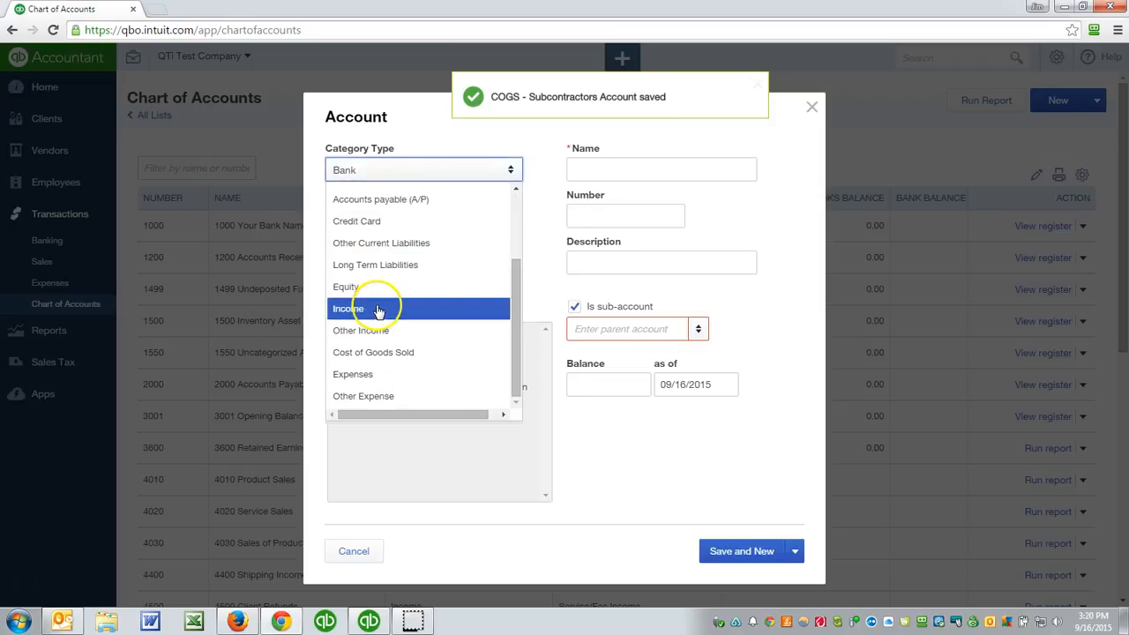
click(360, 356)
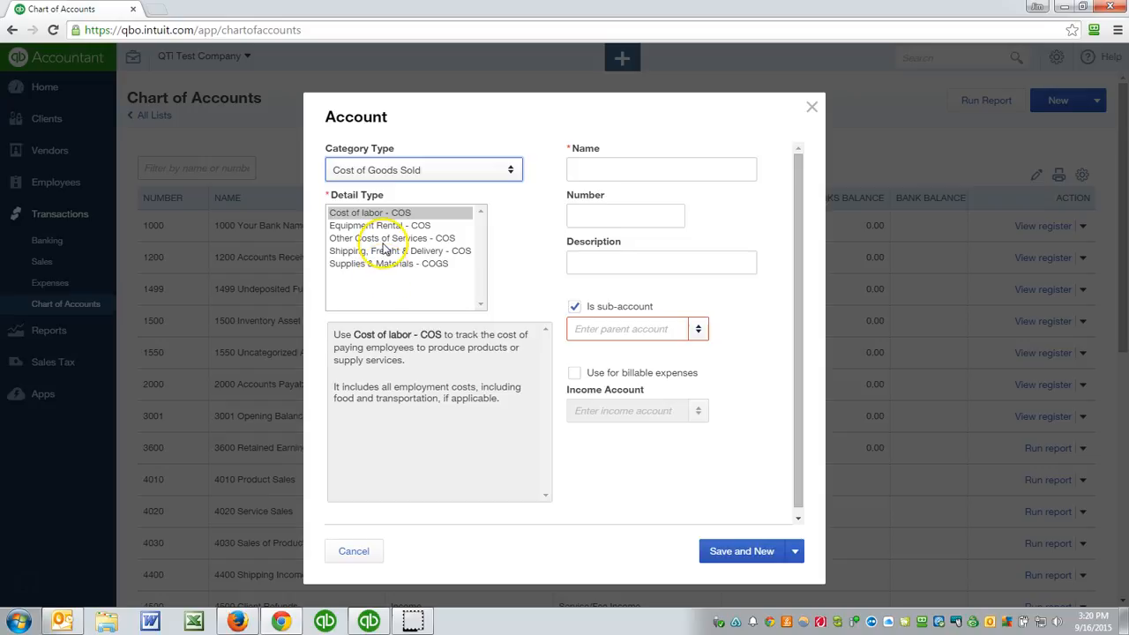
click(378, 254)
click(381, 263)
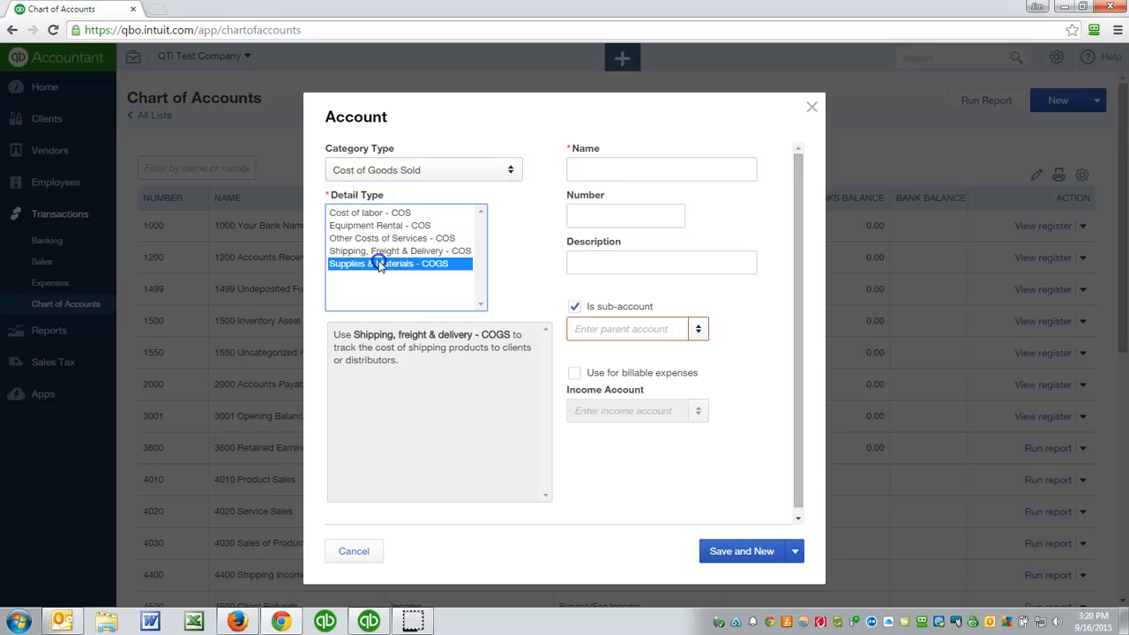
- Name the account "COGS - Supplies & Meterials" and give it number 5010
click(630, 174)
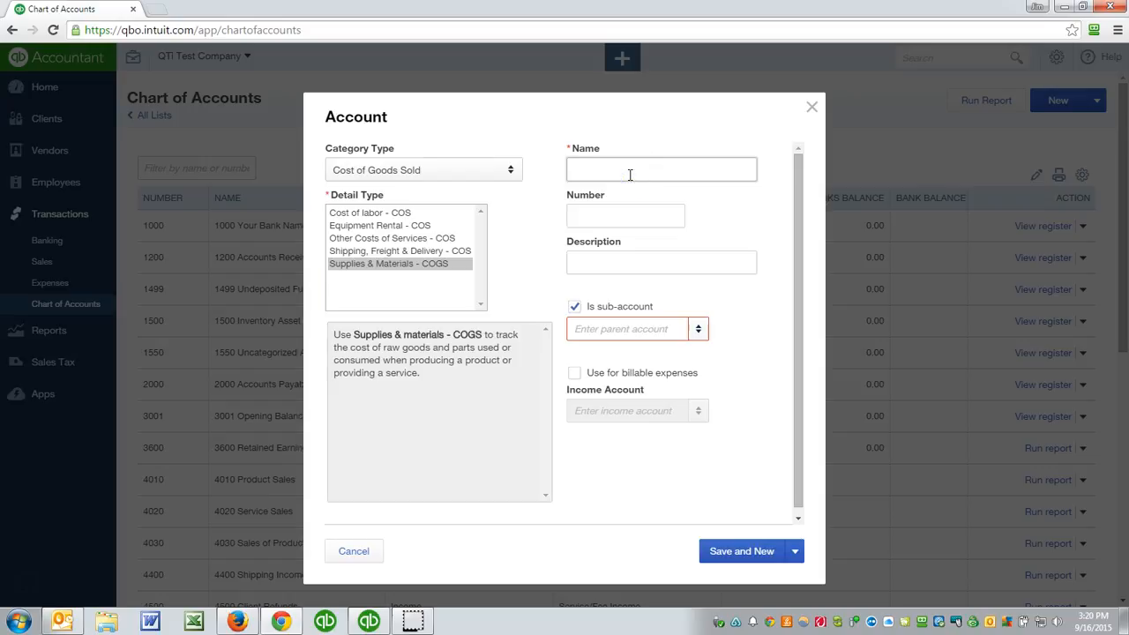
text(COGS - Supplies & Metarialsals)
key(Tab)
text(501)
key(Tab)
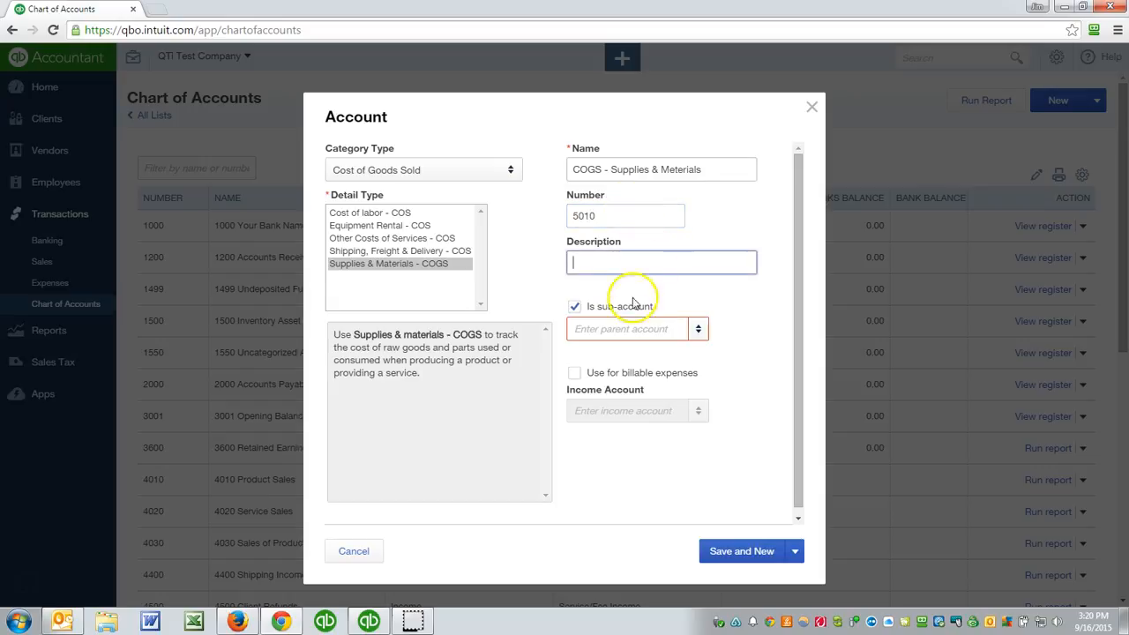
- Set 5000 Cost of Goods Sold as the parent of account 5010, save it, and close the account form
click(625, 328)
text(5000 Cost of Goods Sol)
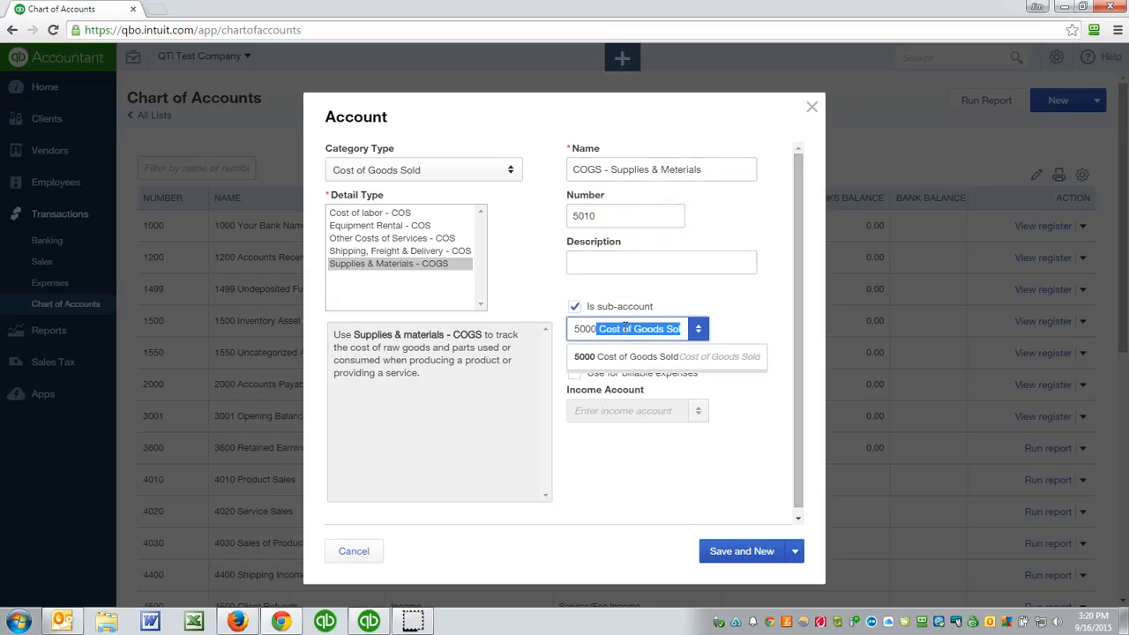
click(630, 352)
click(742, 552)
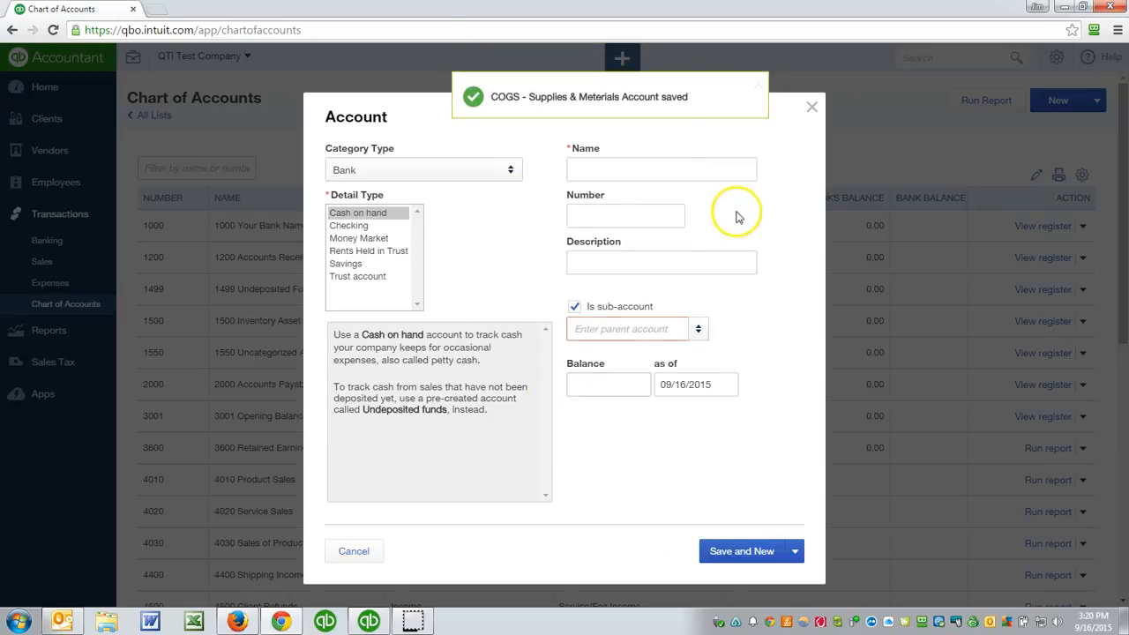
click(813, 108)
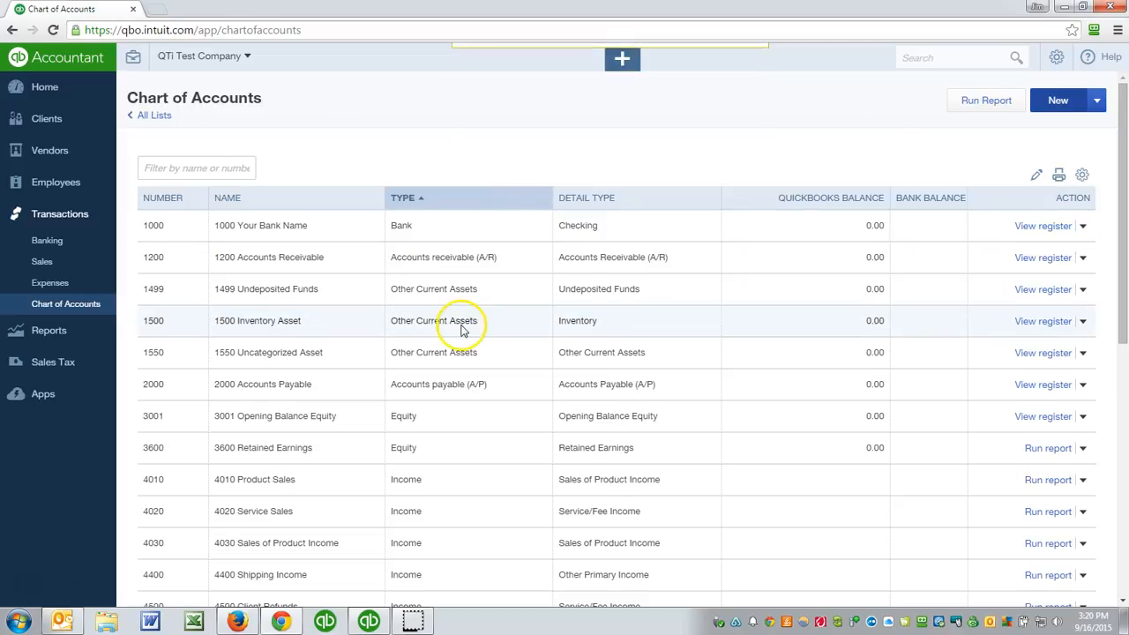
- Review the Cost of Goods Sold sub-accounts and the expense accounts in the chart of accounts
scroll(461, 326, down, 3)
scroll(433, 366, down, 1)
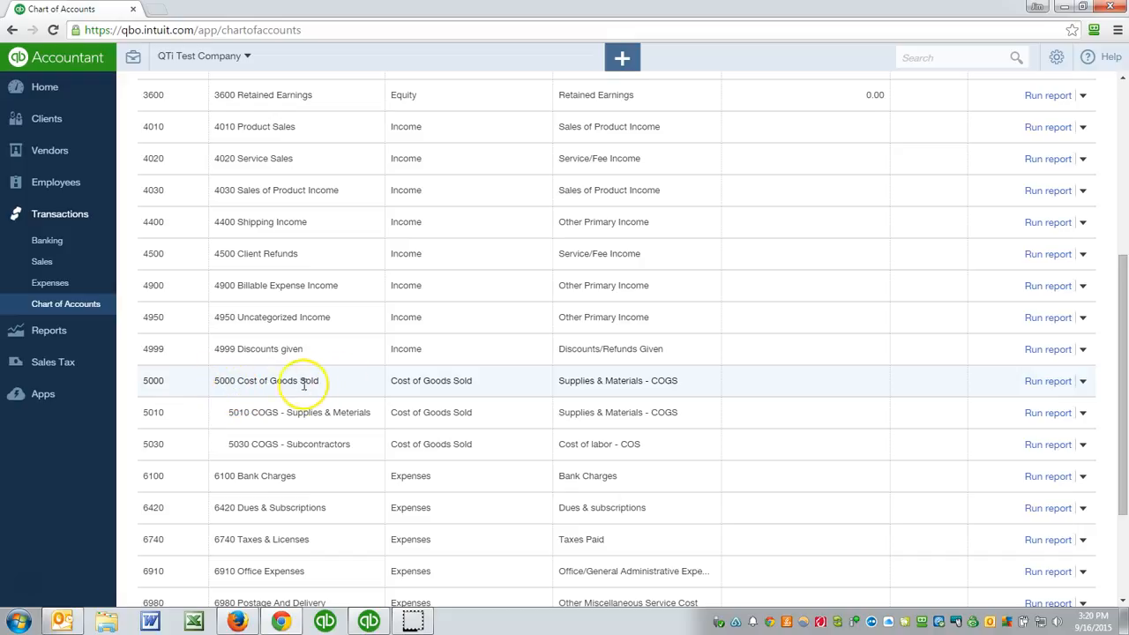
scroll(261, 413, down, 3)
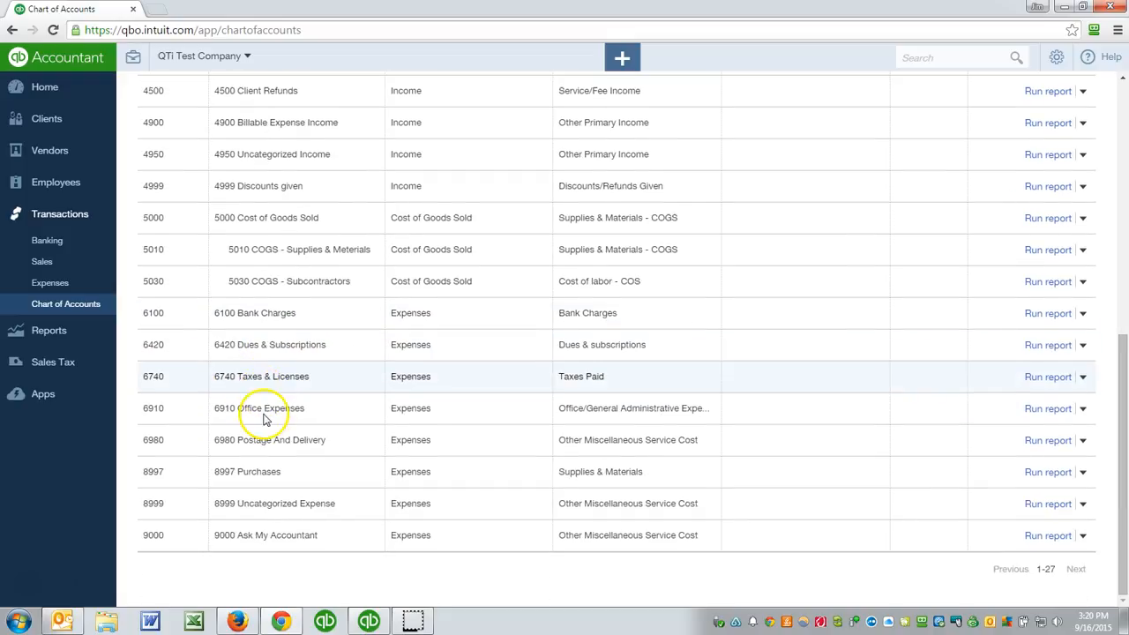
scroll(263, 418, up, 2)
scroll(264, 420, down, 2)
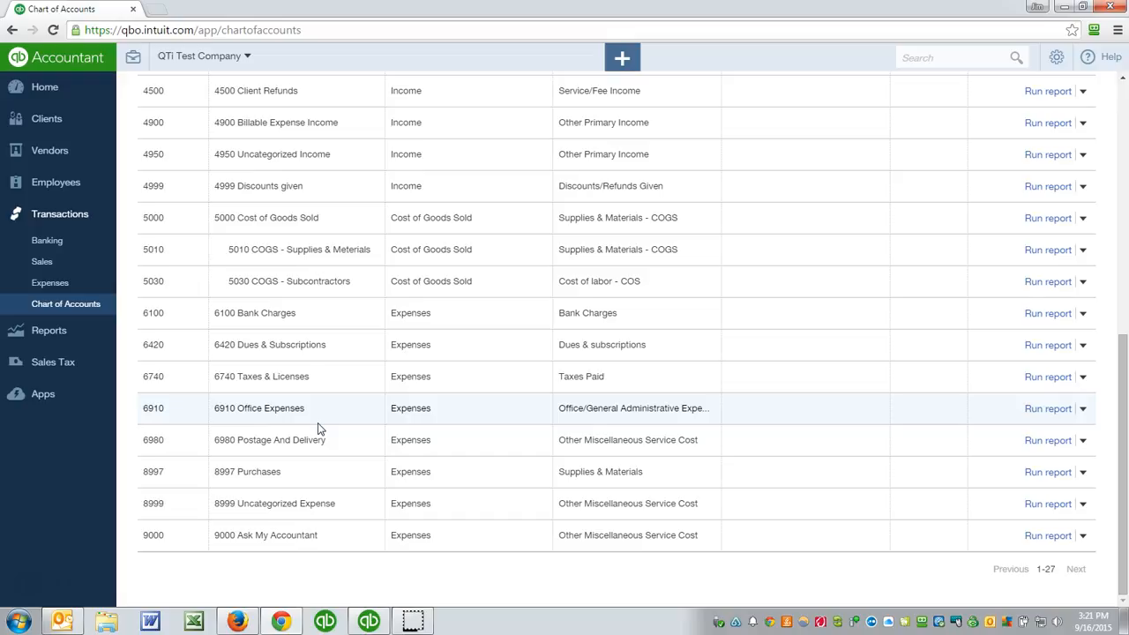
click(301, 457)
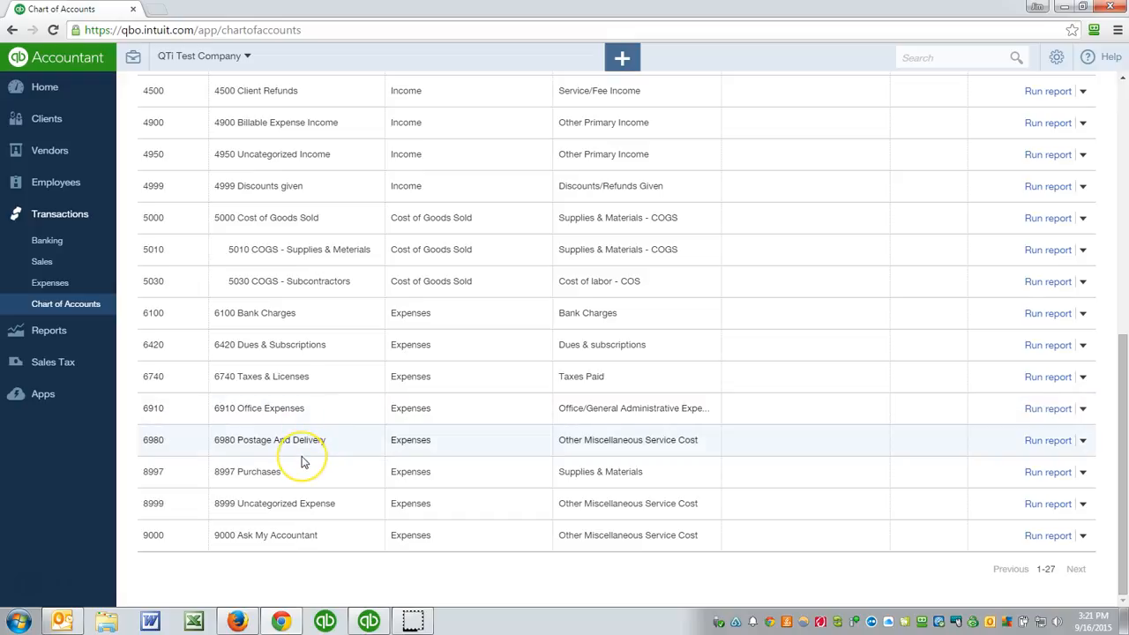